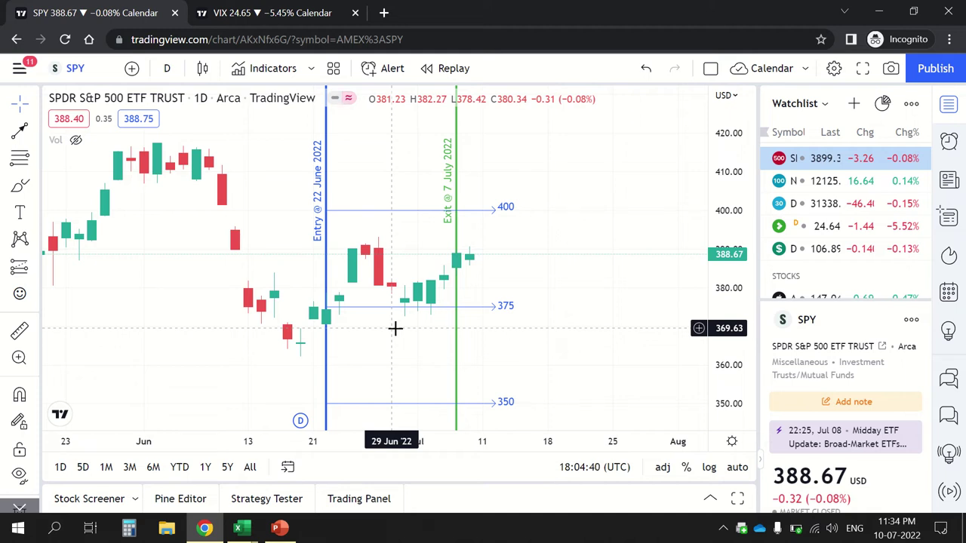
Switch to the 2022-calendar-profit-sheet workbook and inspect the win ratio formula beside the profit calendar.
key("alt+Tab")
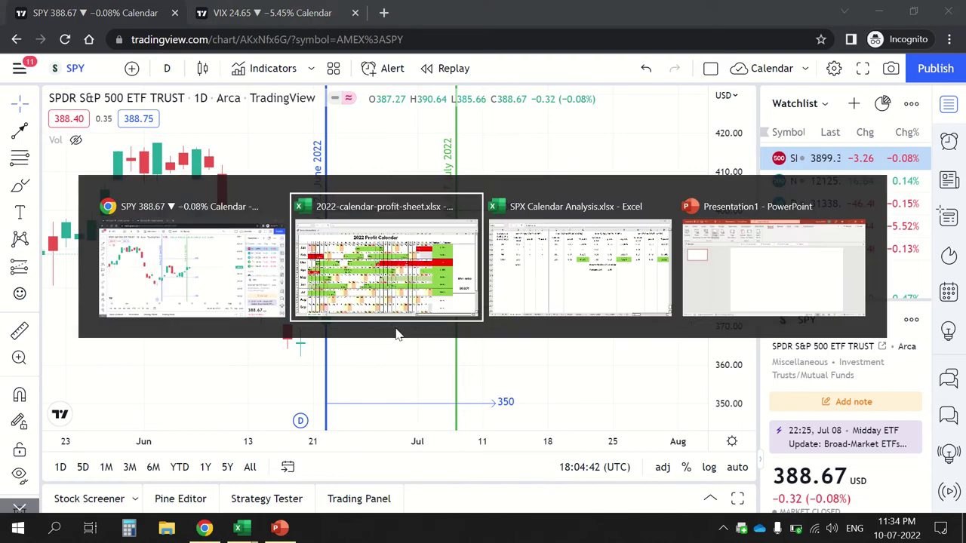
left_click(324, 95)
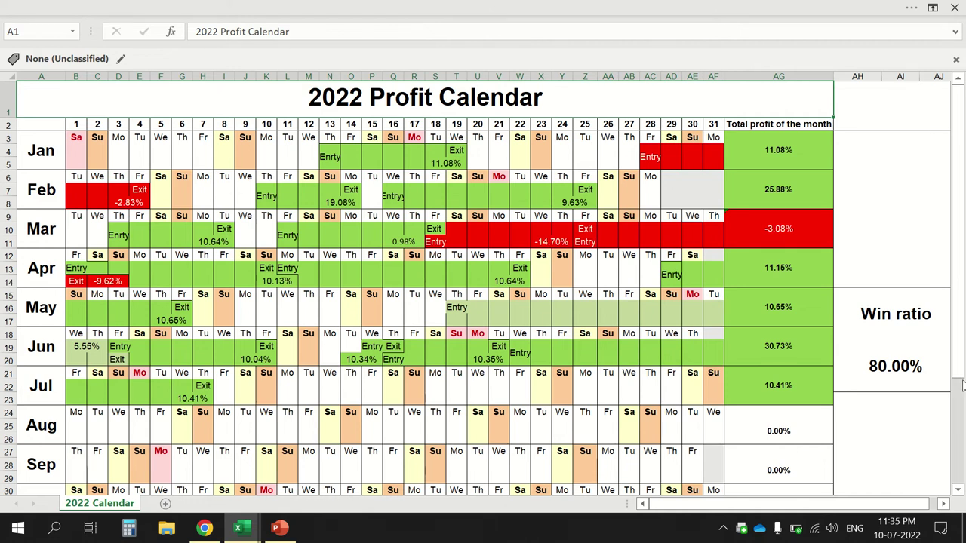
left_click(895, 366)
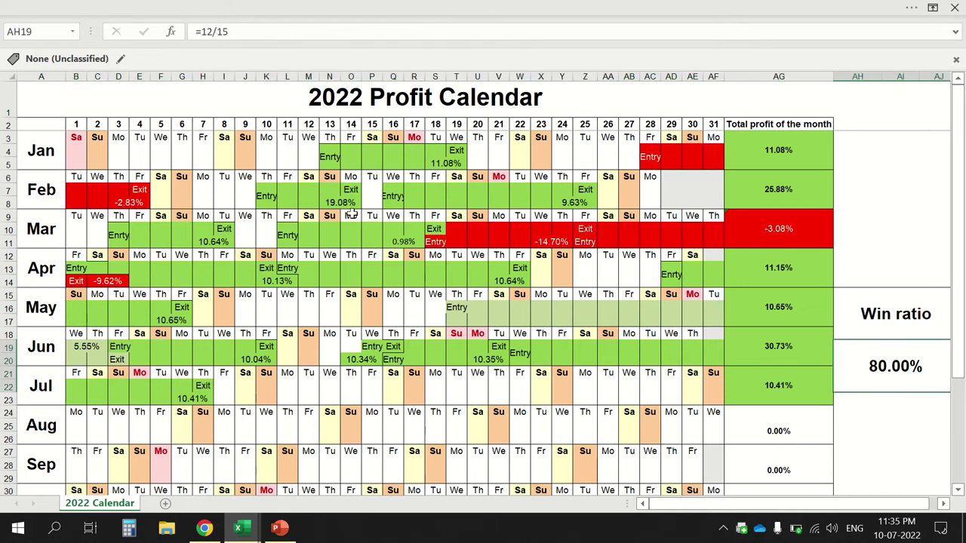
Review the losing trades in the February, March and April rows against the win ratio, and check January's total profit formula.
left_click(121, 201)
left_click(555, 242)
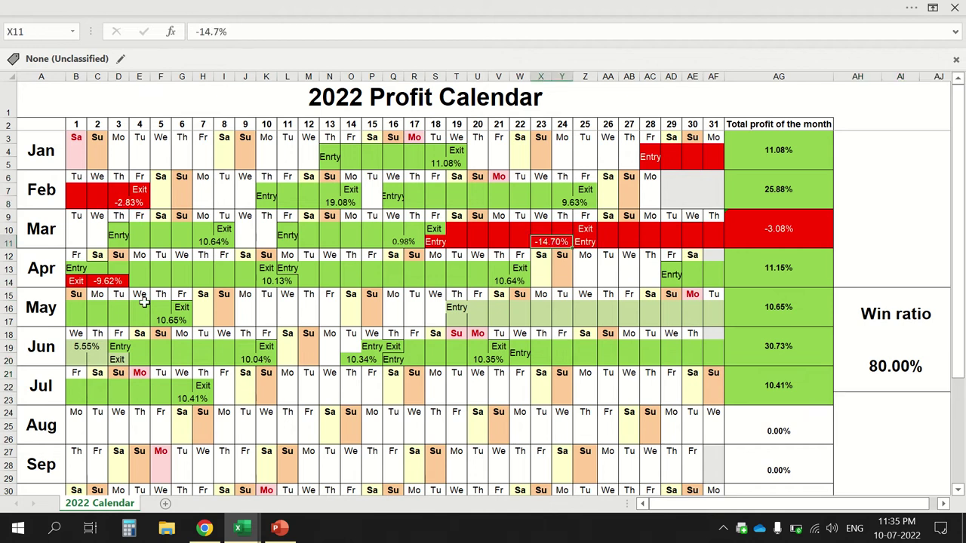
left_click(101, 282)
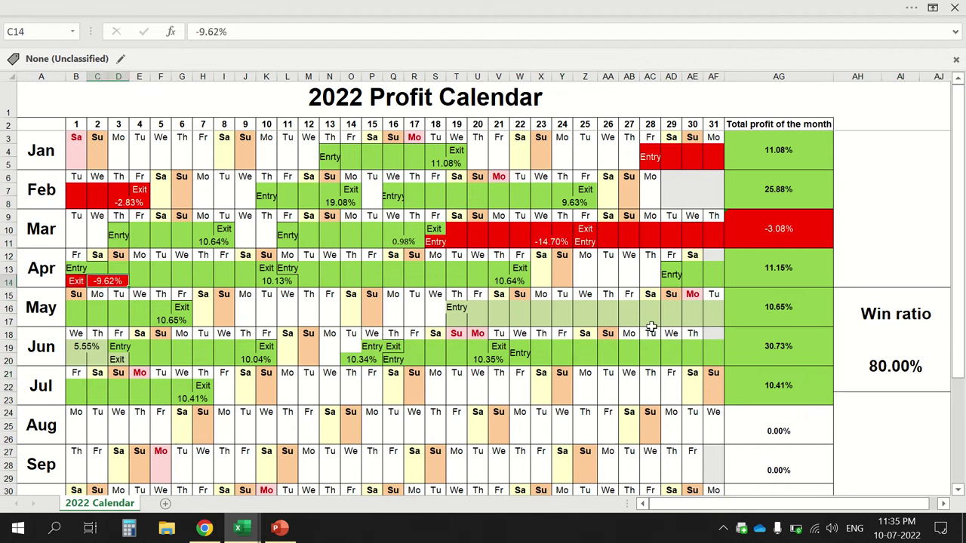
left_click(868, 368)
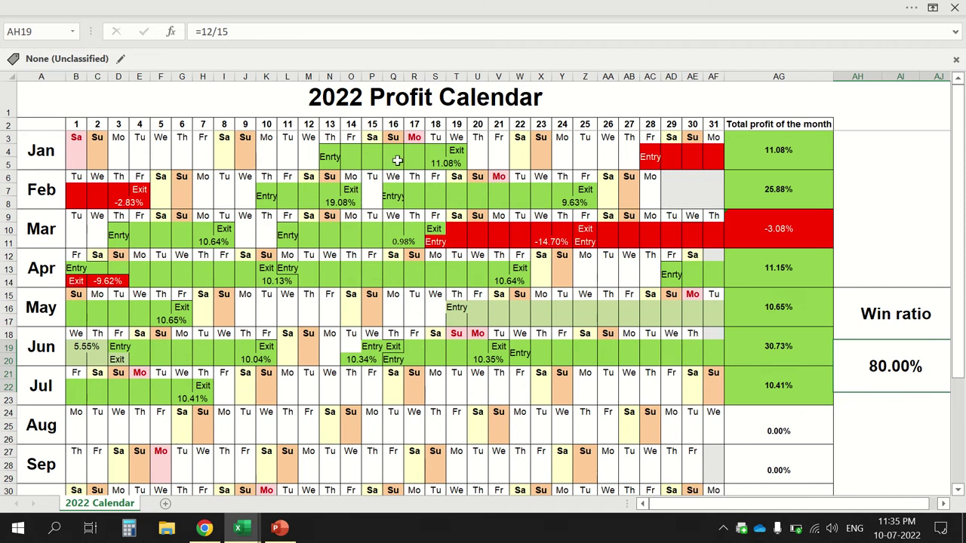
left_click(424, 160)
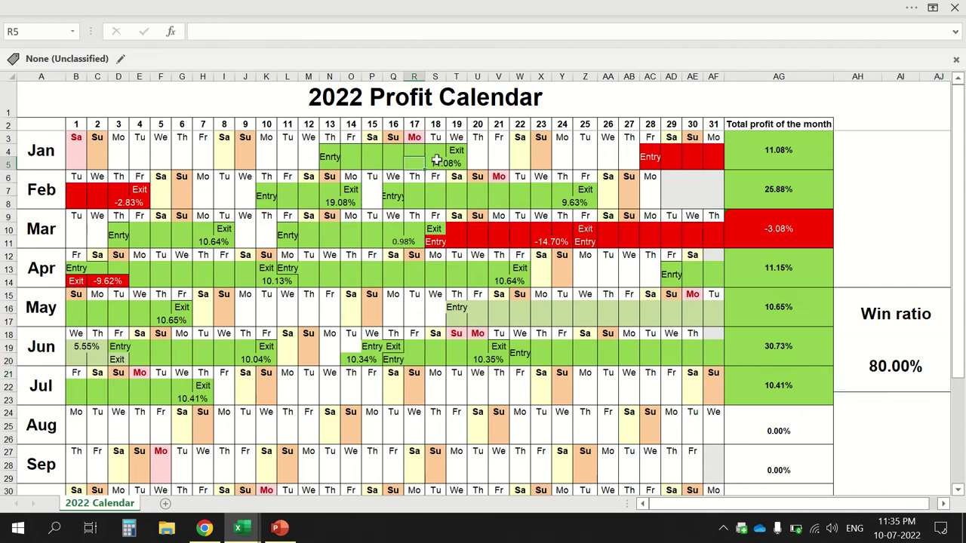
left_click(796, 152)
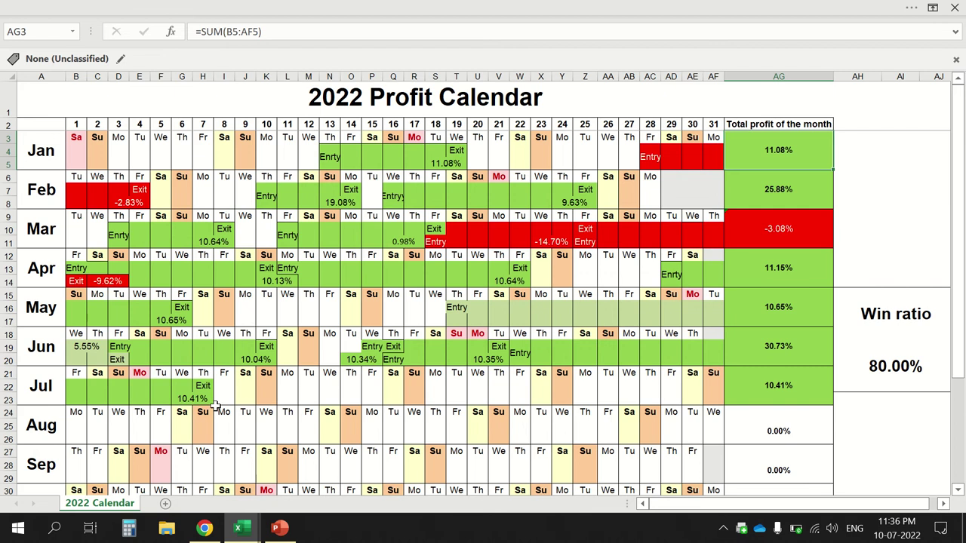
Return to the SPY chart in the browser and bring the 22 June entry to 7 July exit period into view.
key("alt+Tab")
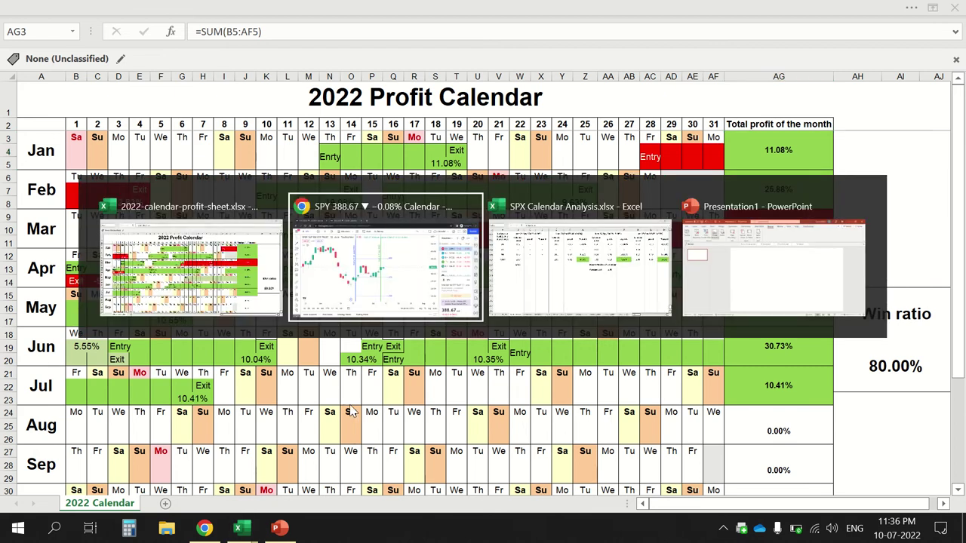
scroll(355, 317, "up", 2)
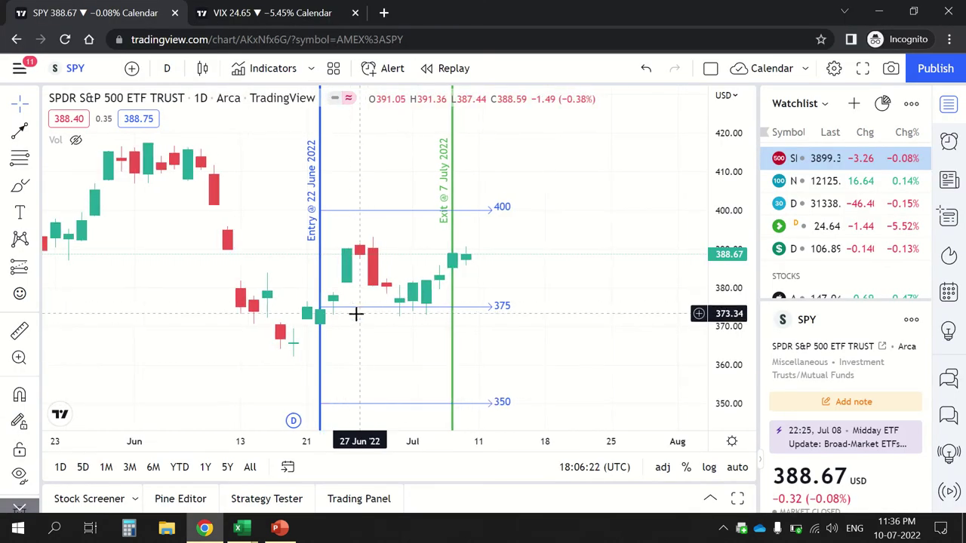
left_click_drag(352, 337, 516, 337)
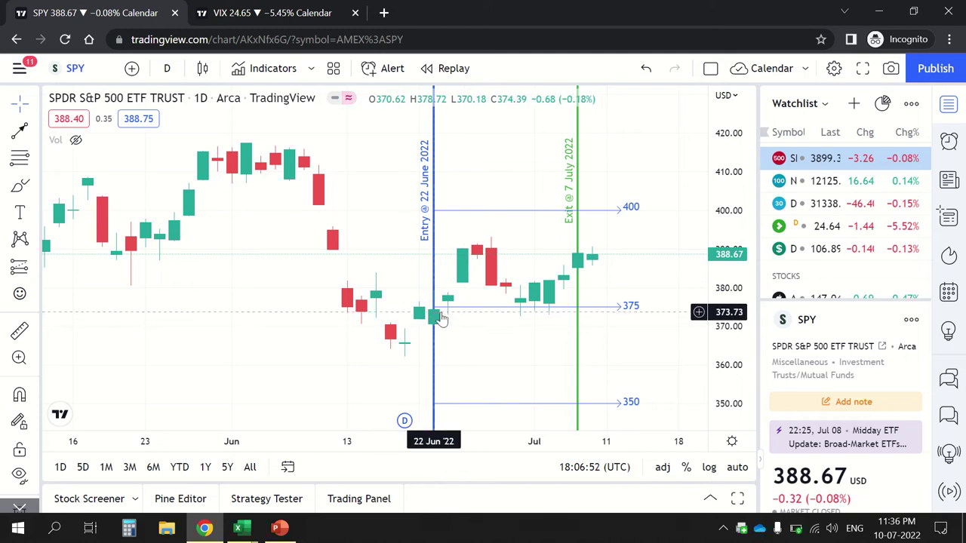
Check the June and July 2022 dates in the system calendar and close it.
left_click(891, 528)
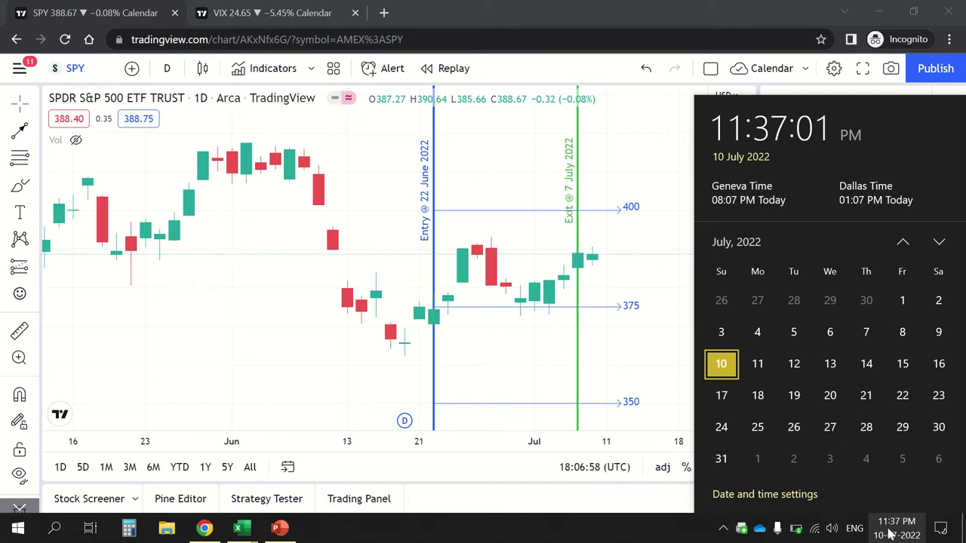
scroll(929, 443, "up", 1)
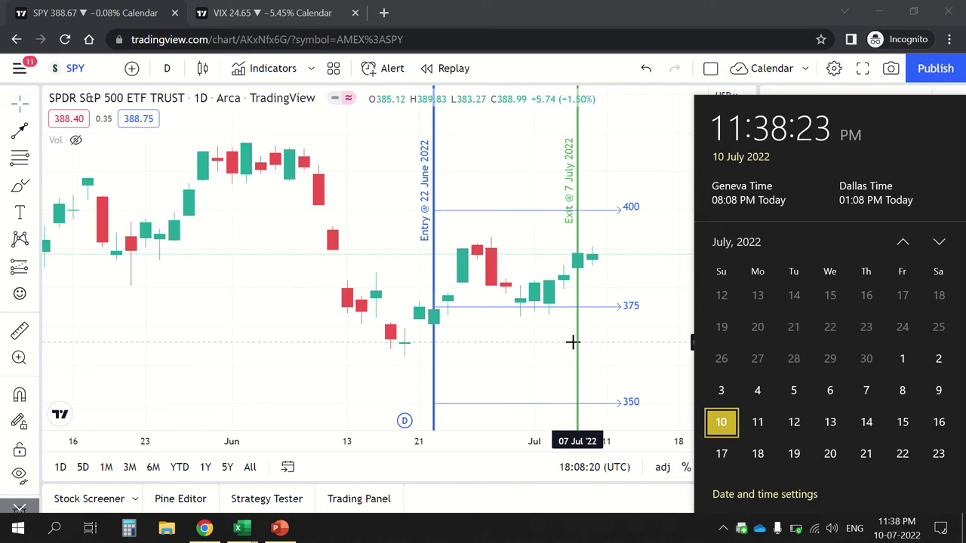
left_click(504, 327)
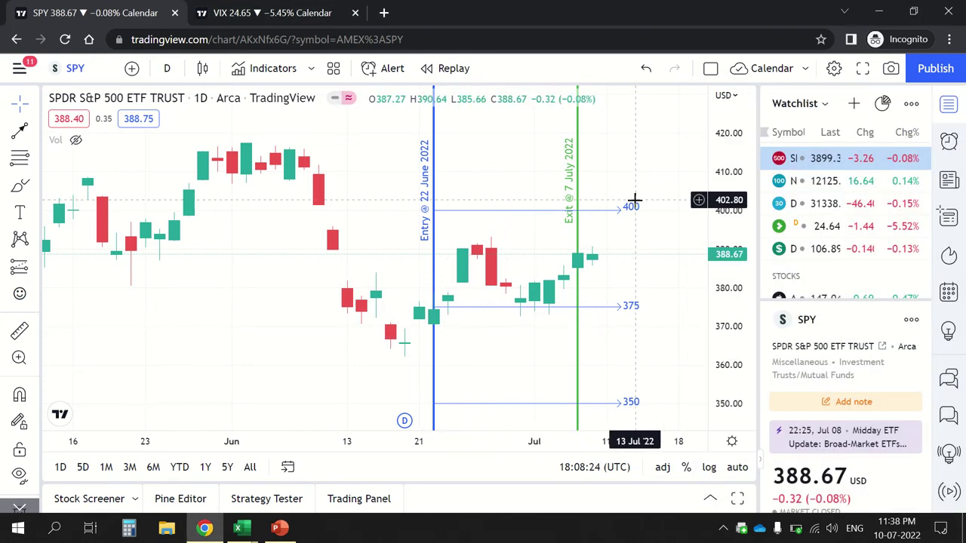
Dismiss the advertisement and the low-battery notice covering the SPY chart.
scroll(370, 377, "down", 2)
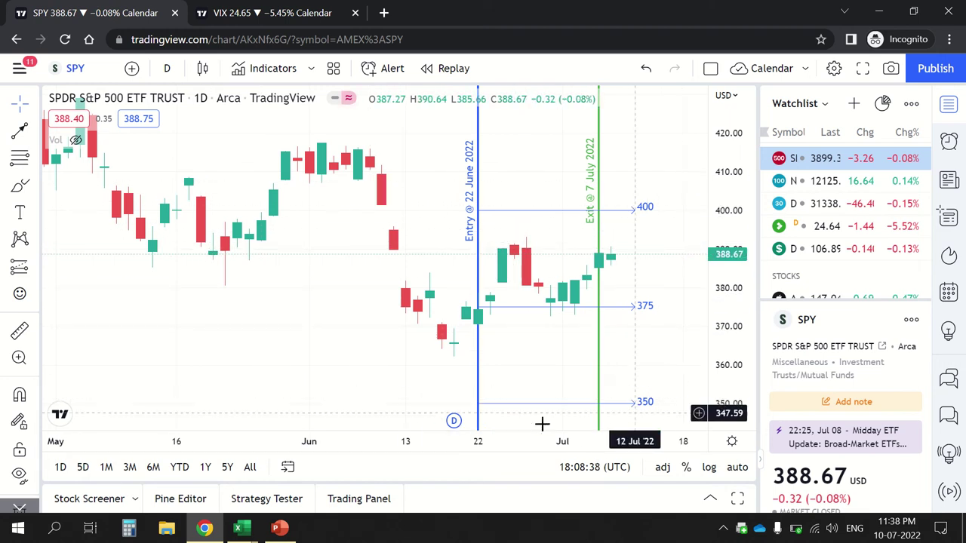
scroll(514, 422, "up", 2)
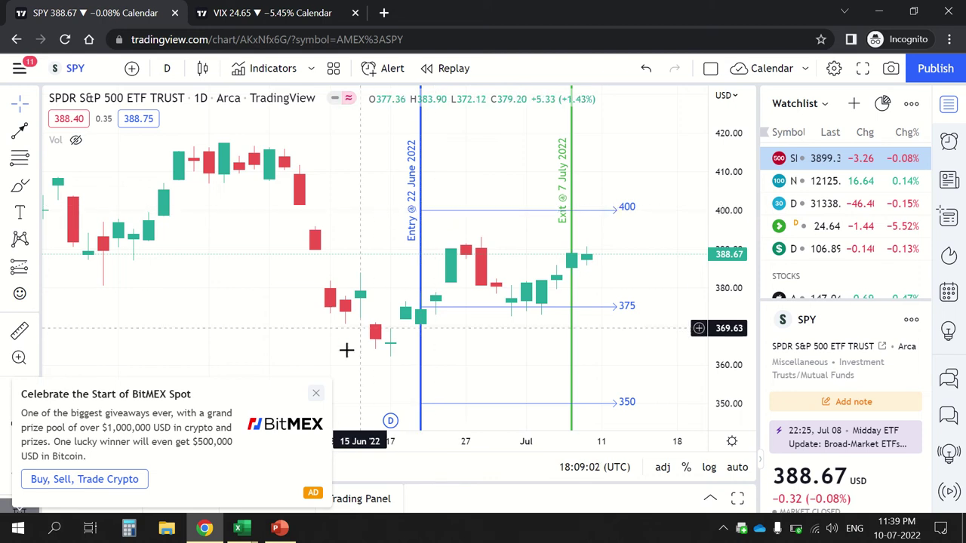
left_click(318, 396)
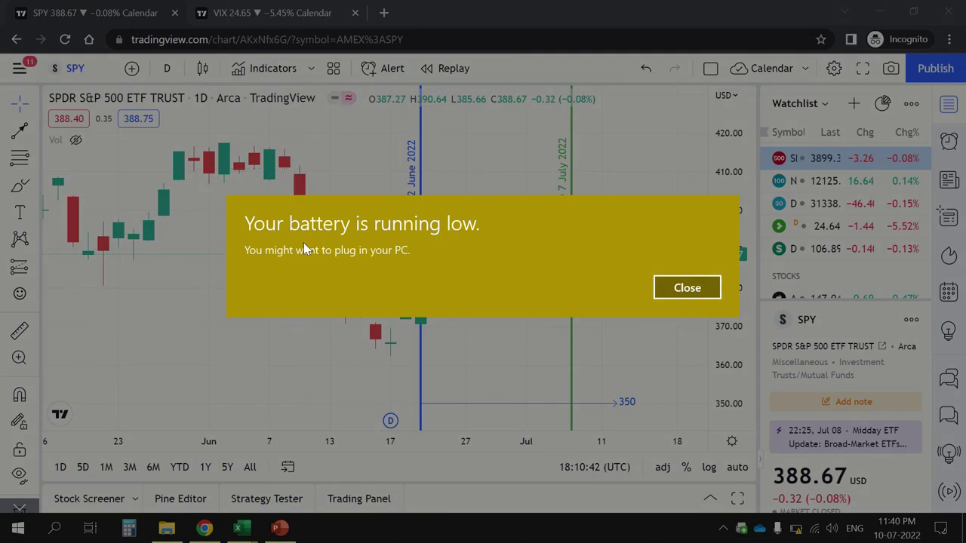
left_click(686, 288)
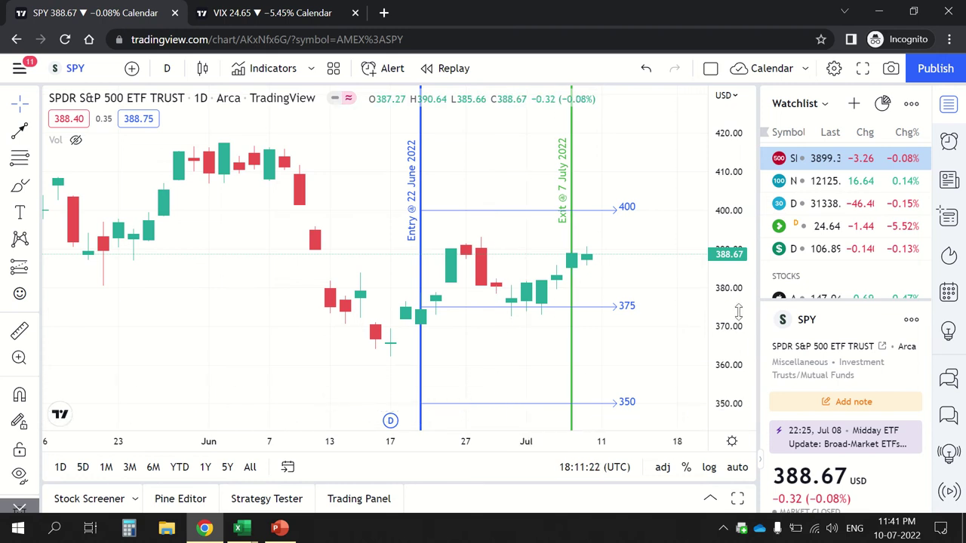
Adjust the SPY chart's price scale around the 350, 375 and 400 strike lines and examine the candles after the 22 June entry.
left_click_drag(738, 311, 736, 351)
left_click_drag(647, 394, 526, 384)
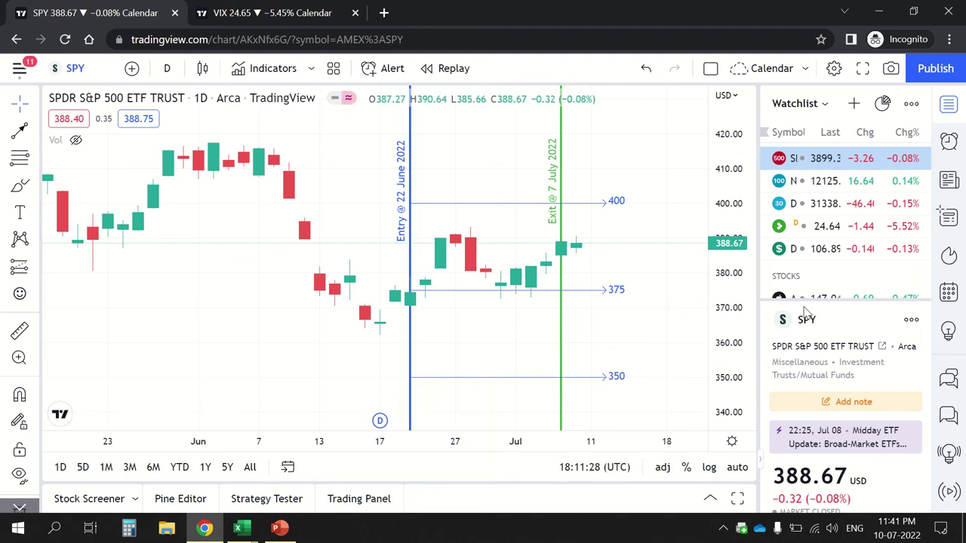
left_click_drag(737, 302, 736, 325)
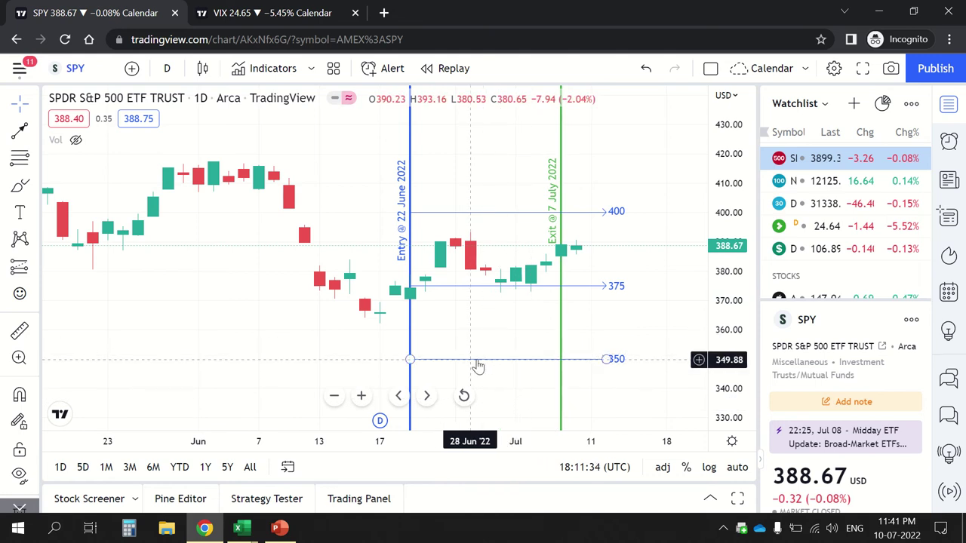
left_click_drag(731, 293, 668, 274)
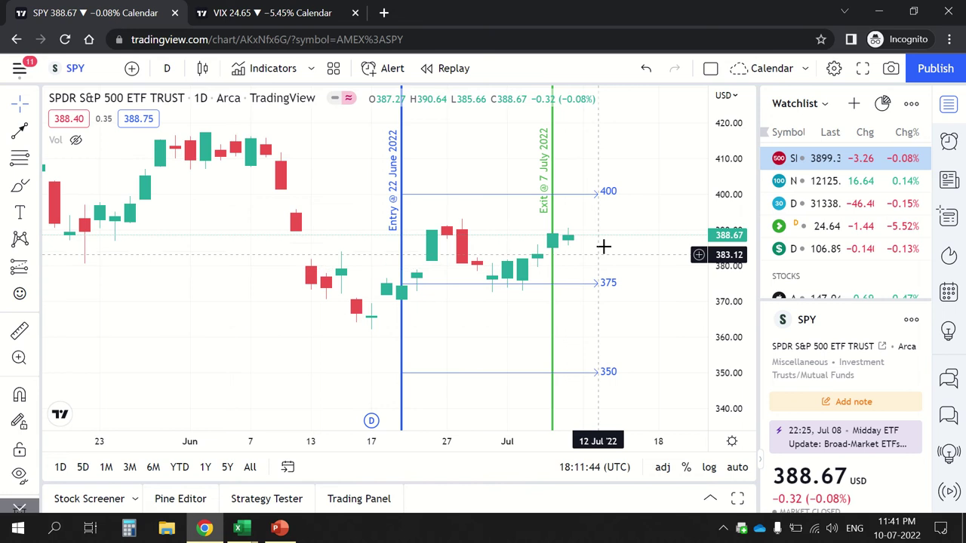
left_click(432, 284)
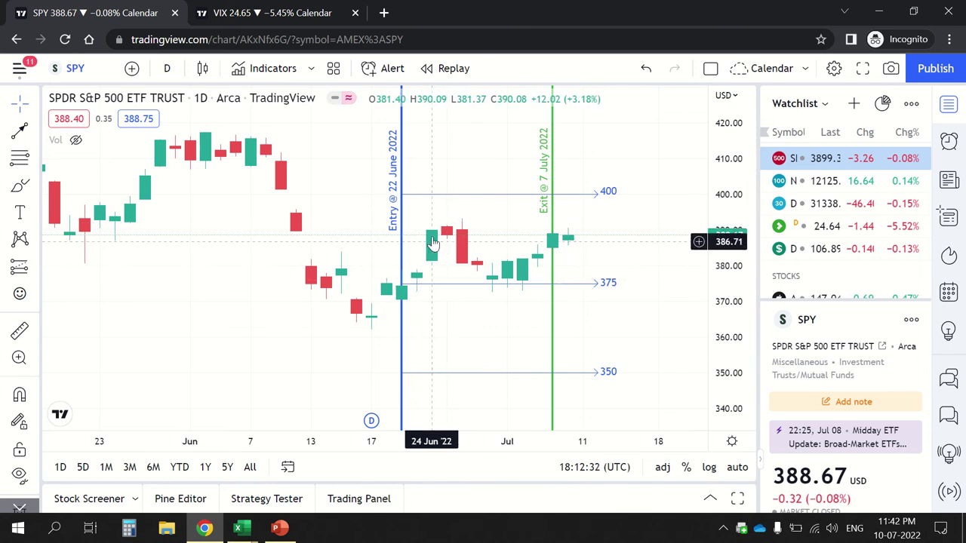
scroll(277, 244, "down", 2)
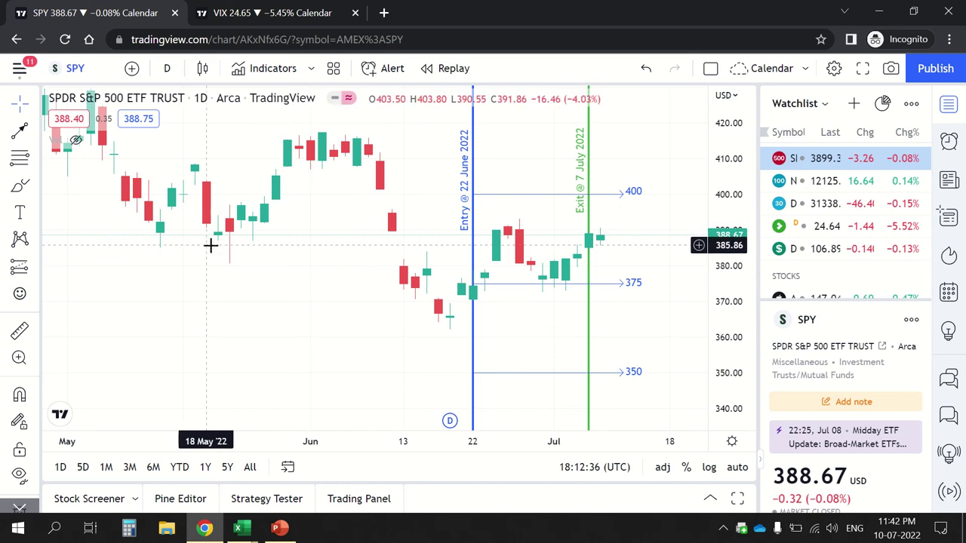
Examine the SPY price action near the 375 line around 30 June, readjusting the time and price scales.
scroll(399, 247, "right", 3)
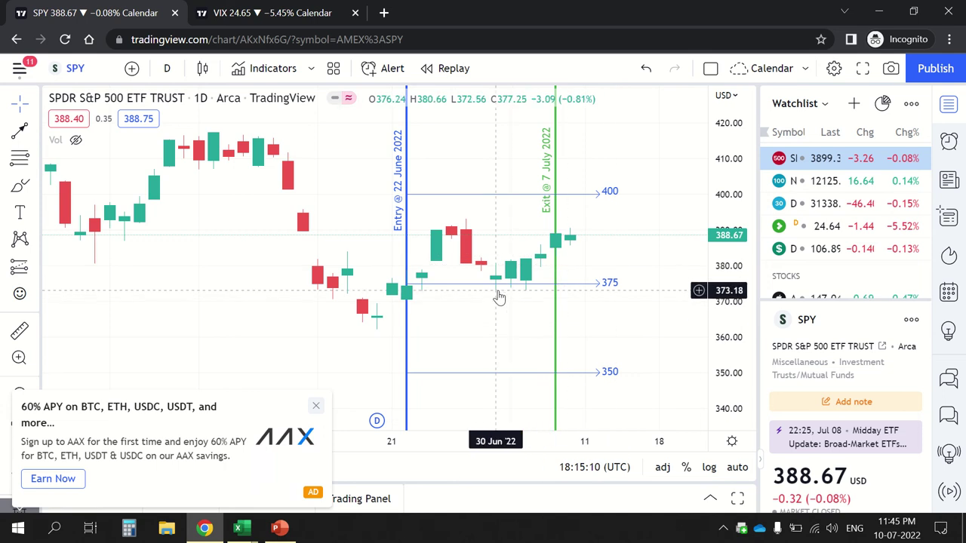
scroll(599, 352, "down", 2)
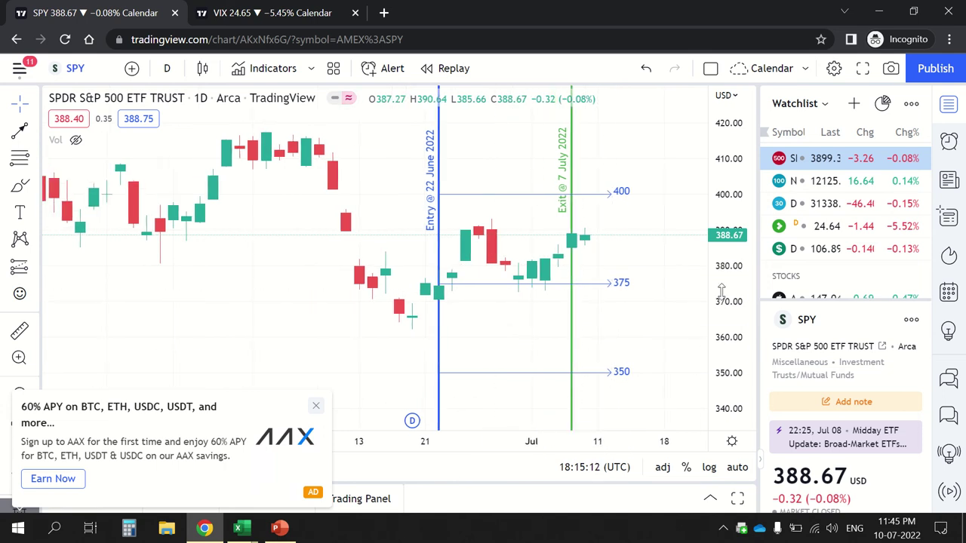
left_click_drag(722, 287, 722, 317)
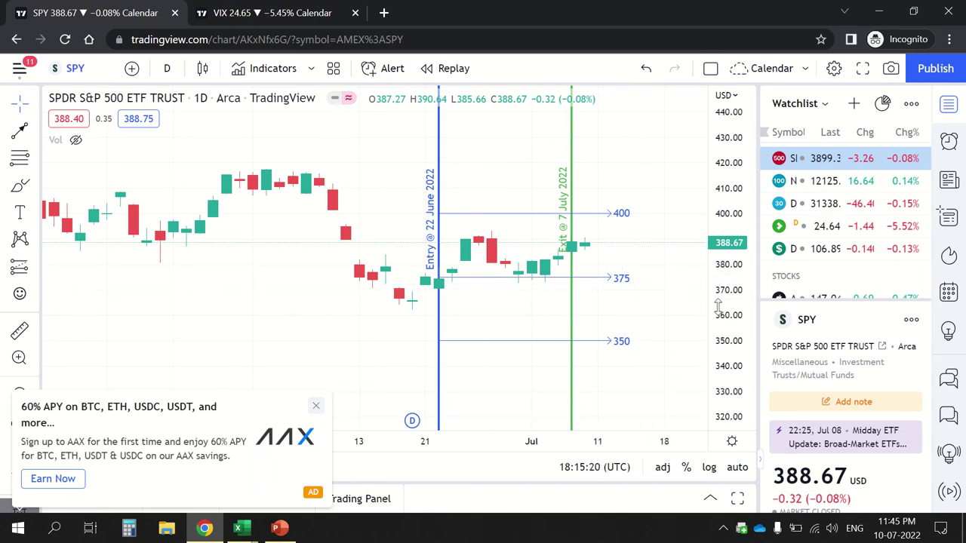
left_click_drag(722, 306, 726, 245)
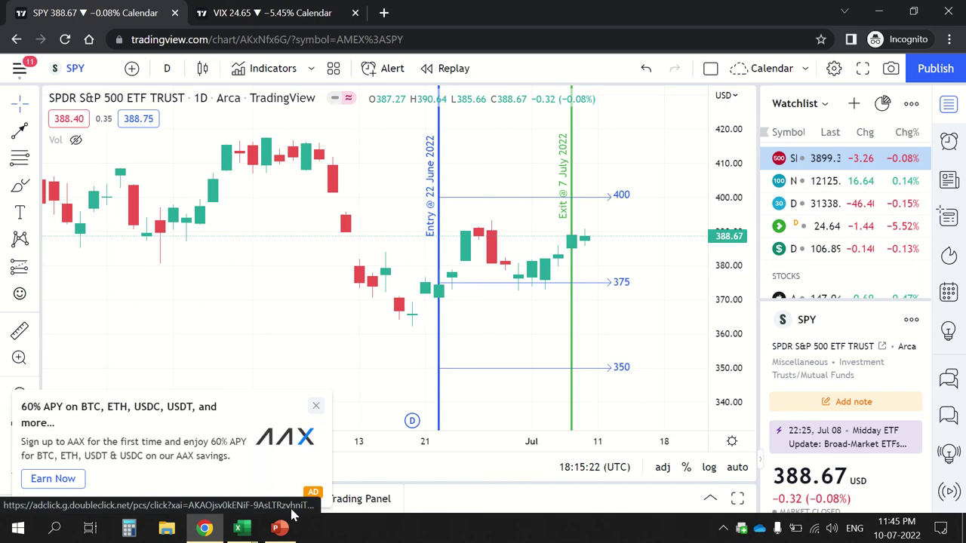
Switch to the SPX Calendar Analysis workbook and review the June 22 entry and the 350 and 400 strikes on the Profit Sheet.
left_click(280, 528)
mouse_move(242, 528)
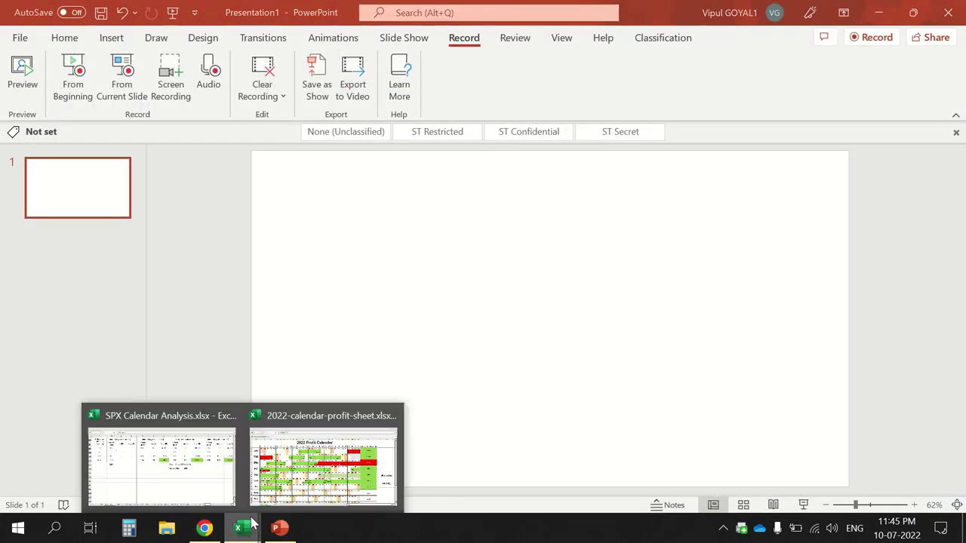
left_click(202, 466)
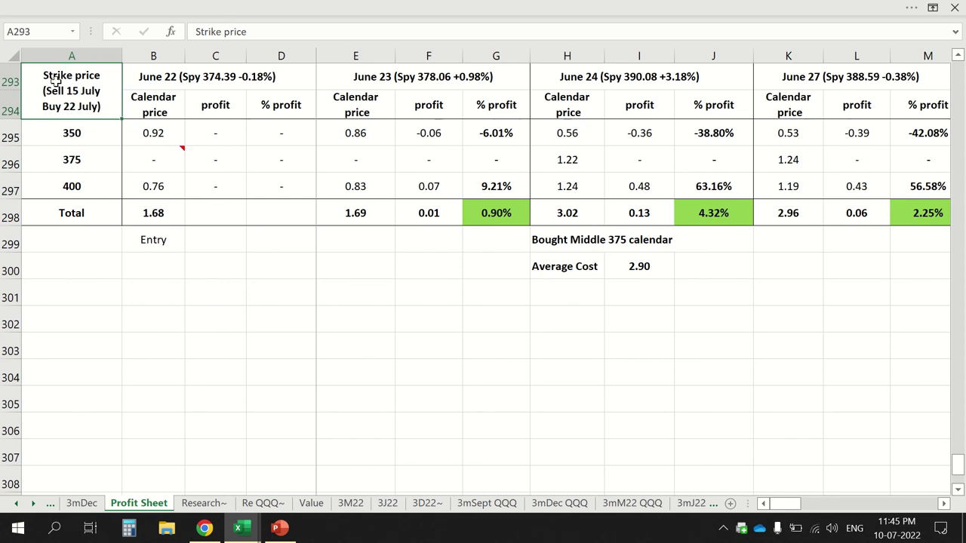
left_click(157, 78)
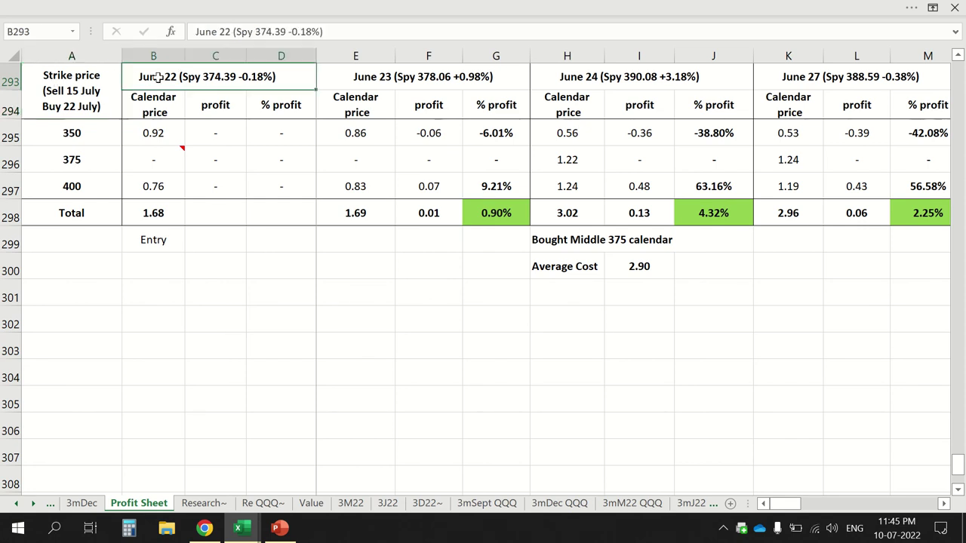
left_click(94, 137)
left_click(93, 185)
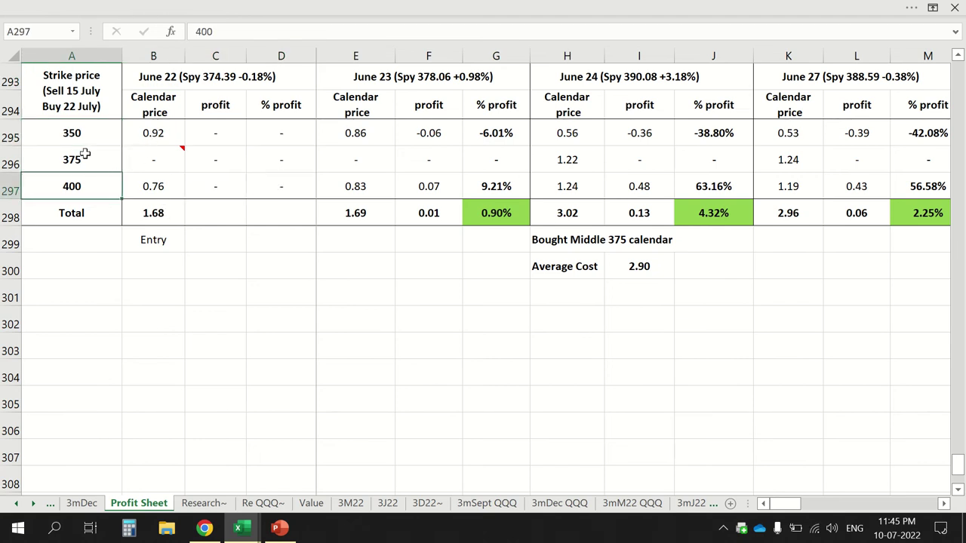
mouse_move(184, 152)
Review the June 23 and June 24 results, including the added 375 calendar's price and the average cost formula.
left_click(172, 85)
key("Right")
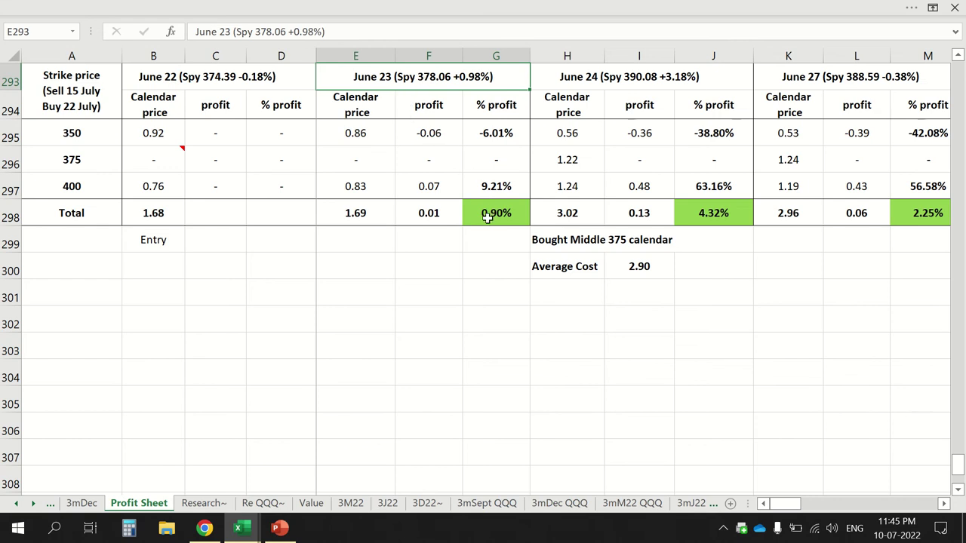
left_click(579, 76)
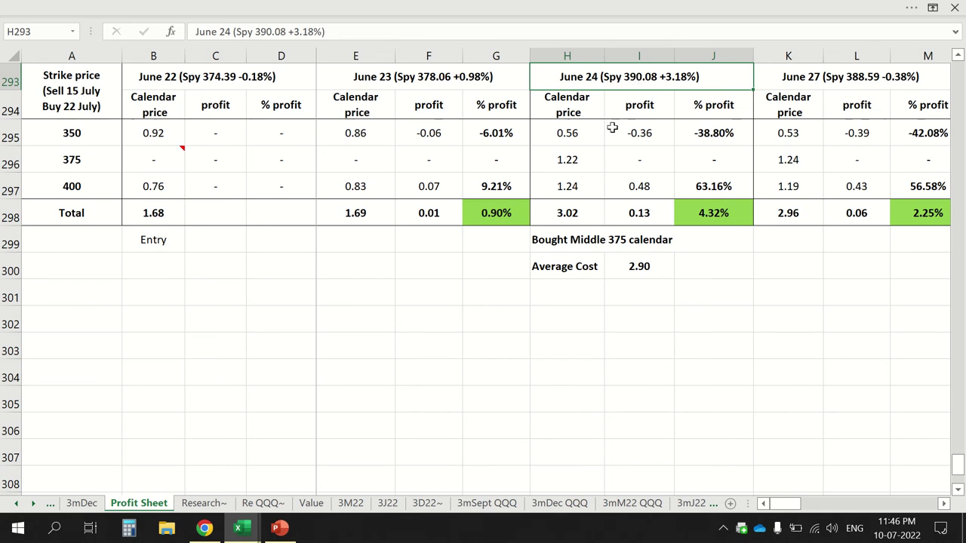
left_click(583, 159)
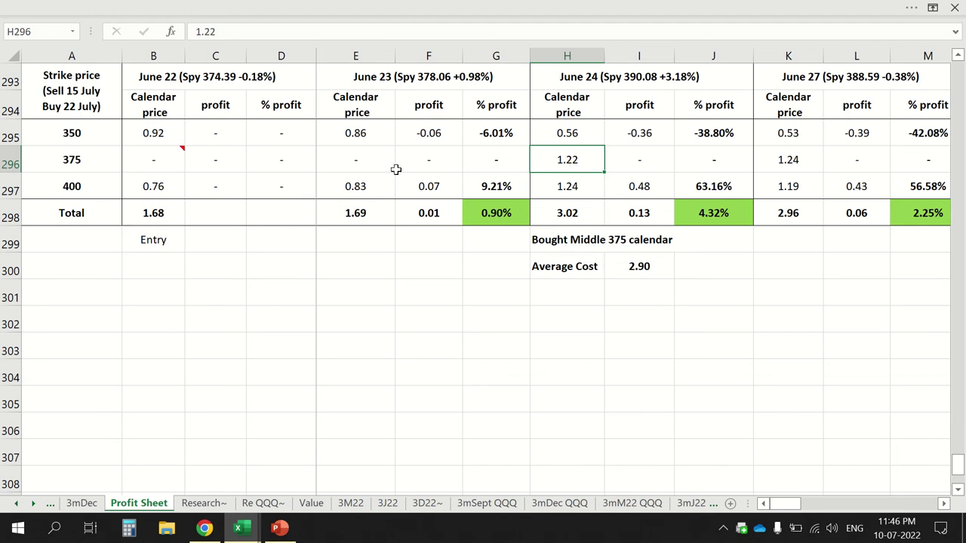
mouse_move(640, 268)
left_mouse_down()
mouse_move(632, 317)
mouse_move(640, 281)
left_mouse_up()
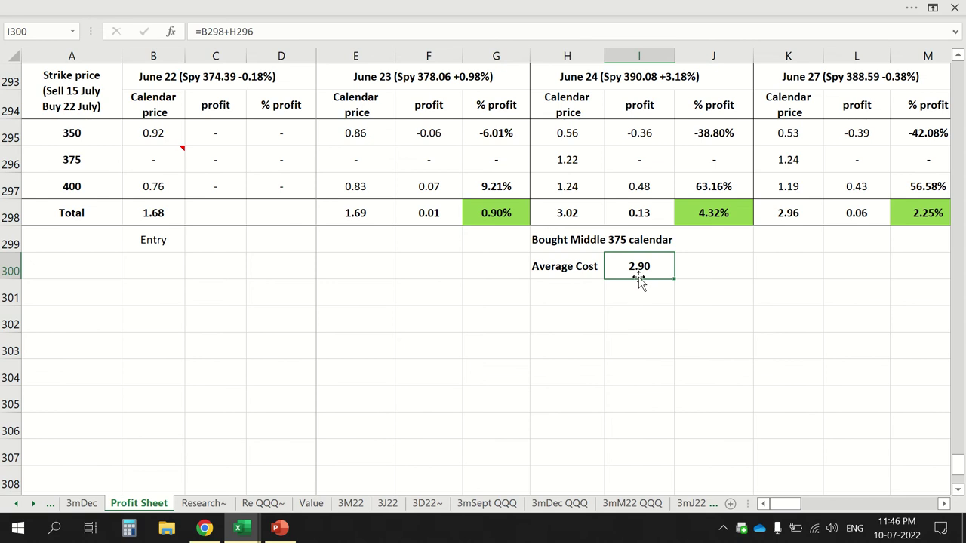
Review the June 27 and June 28 results on the Profit Sheet, comparing the 375 calendar's price with the preceding dates.
left_click(573, 83)
key("Right")
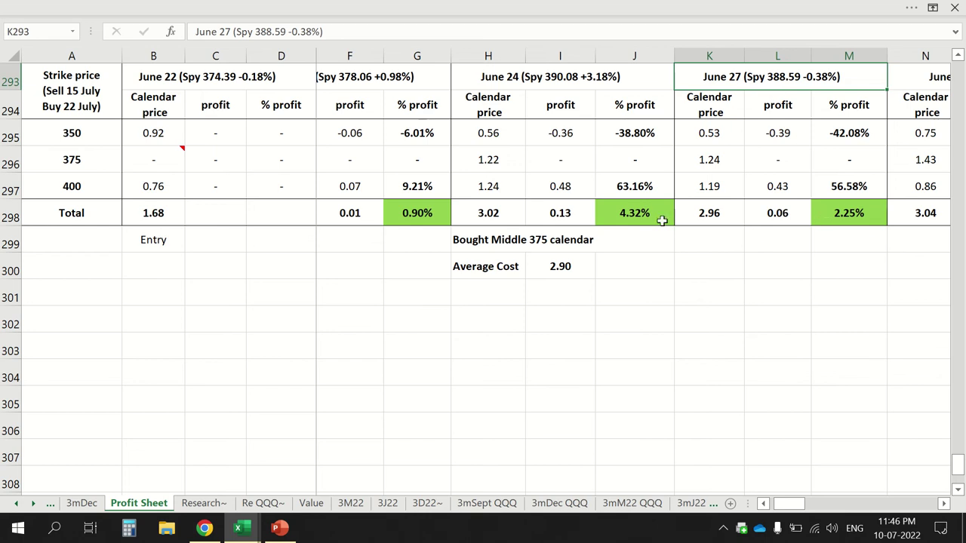
key("Right")
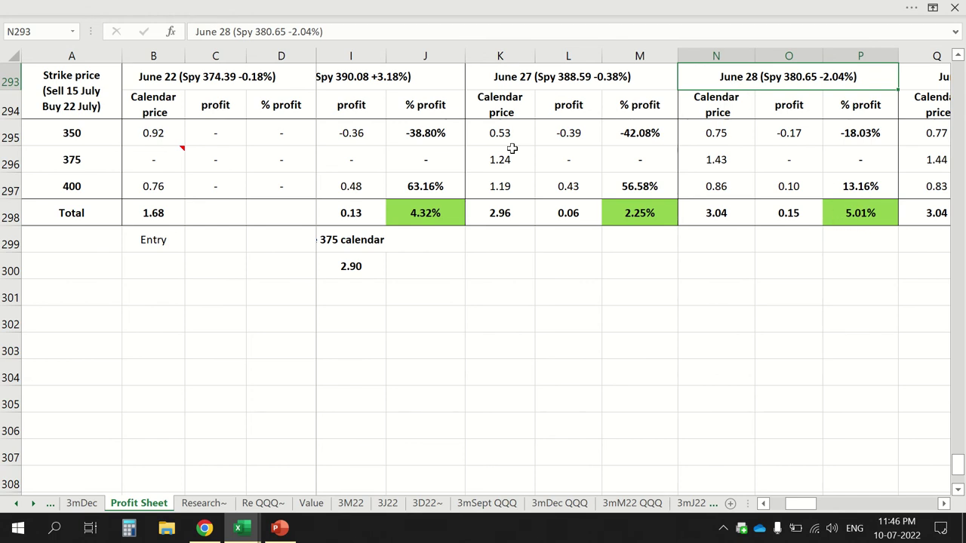
left_click(678, 158)
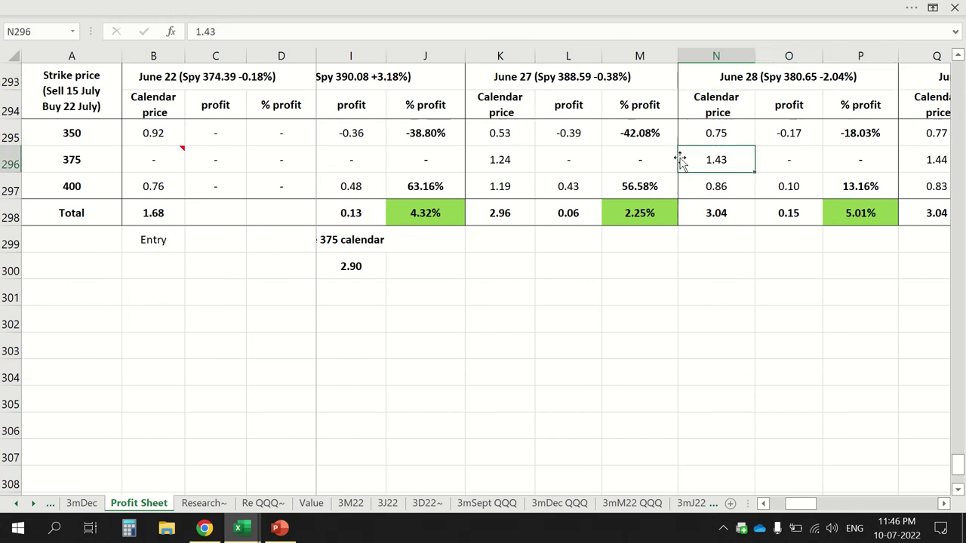
scroll(476, 184, "left", 2)
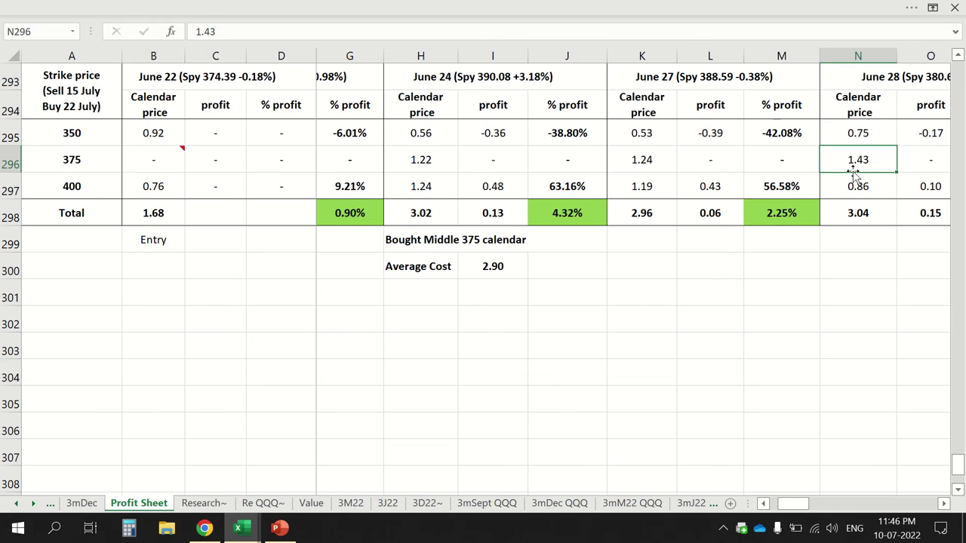
scroll(855, 175, "right", 3)
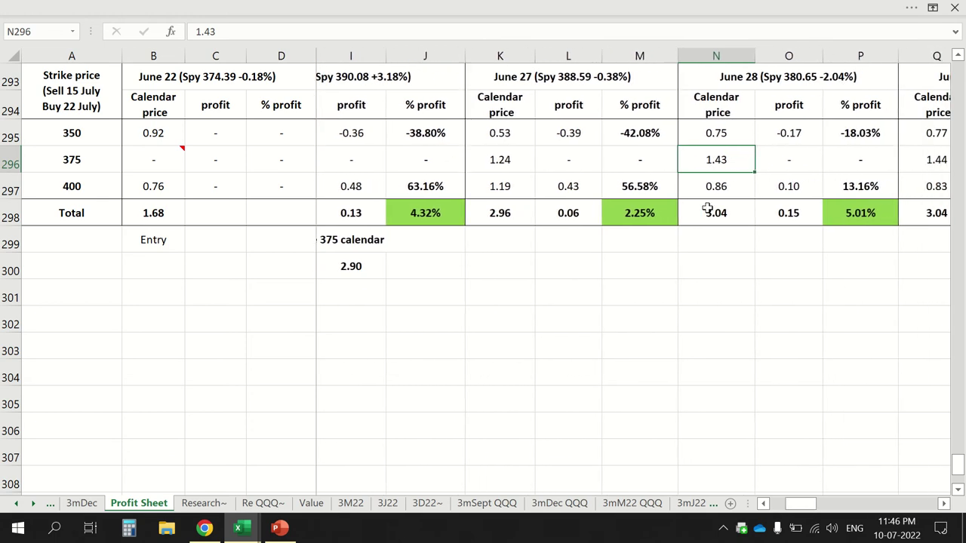
Review the June 29 and July 1 results and check them against the candles after 28 June on the SPY chart.
left_click(662, 78)
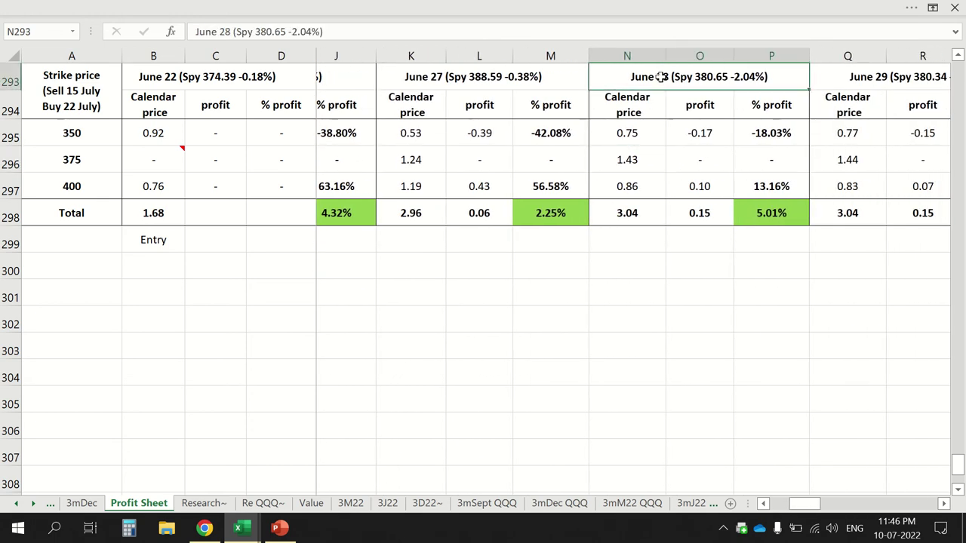
key("Tab")
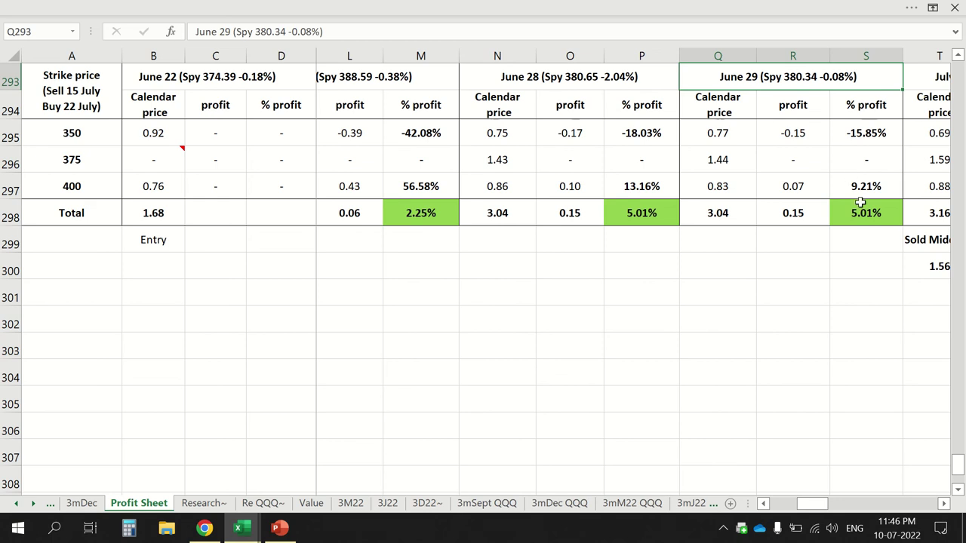
key("Tab")
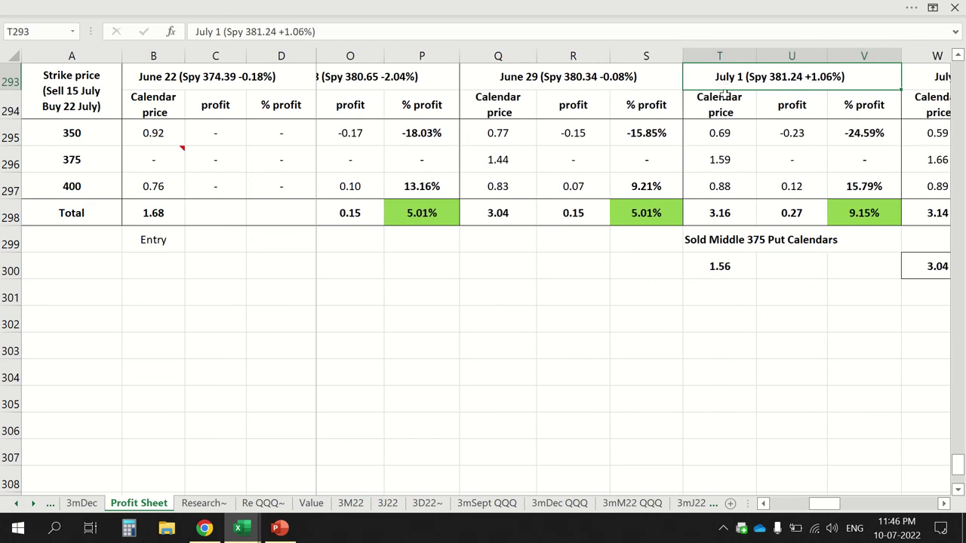
key("alt+Tab")
key("alt+Tab")
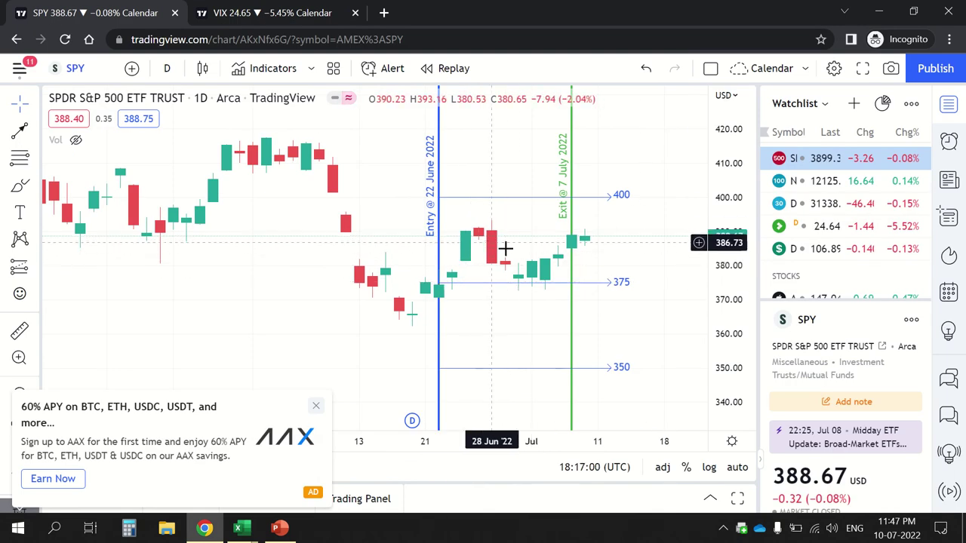
key("alt+Tab")
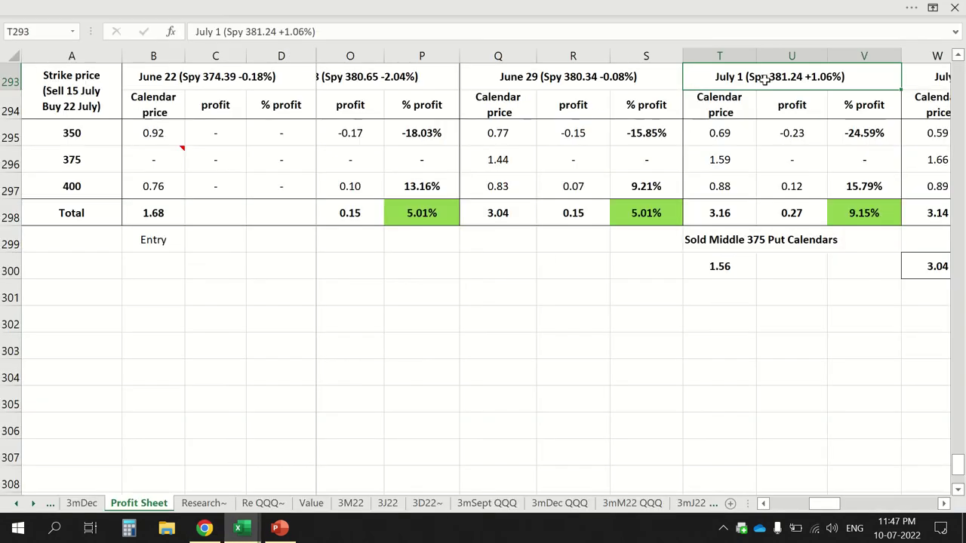
Examine the SPY price action between the 375 and 400 lines around 5 July, then return to the Profit Sheet.
key("alt+Tab")
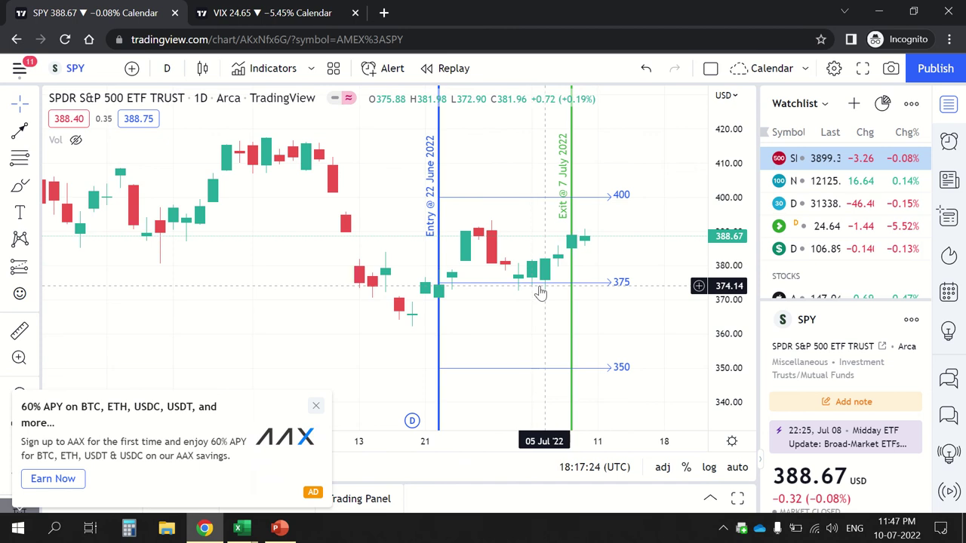
left_click(617, 286)
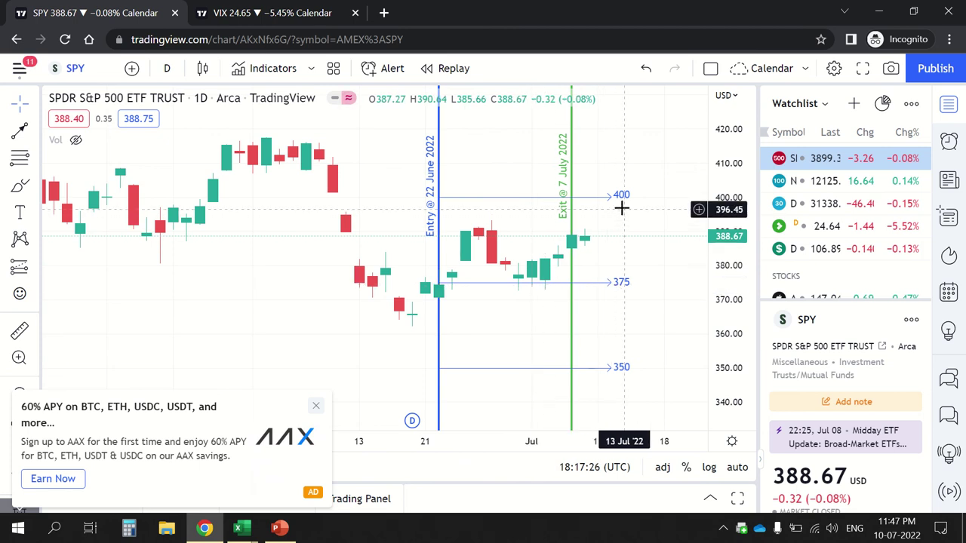
left_click(652, 306)
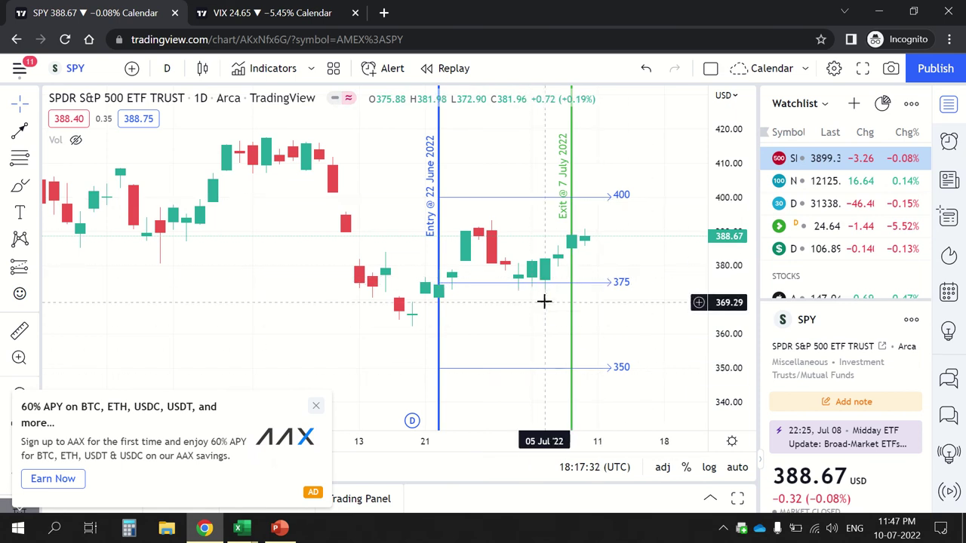
key("alt+Tab")
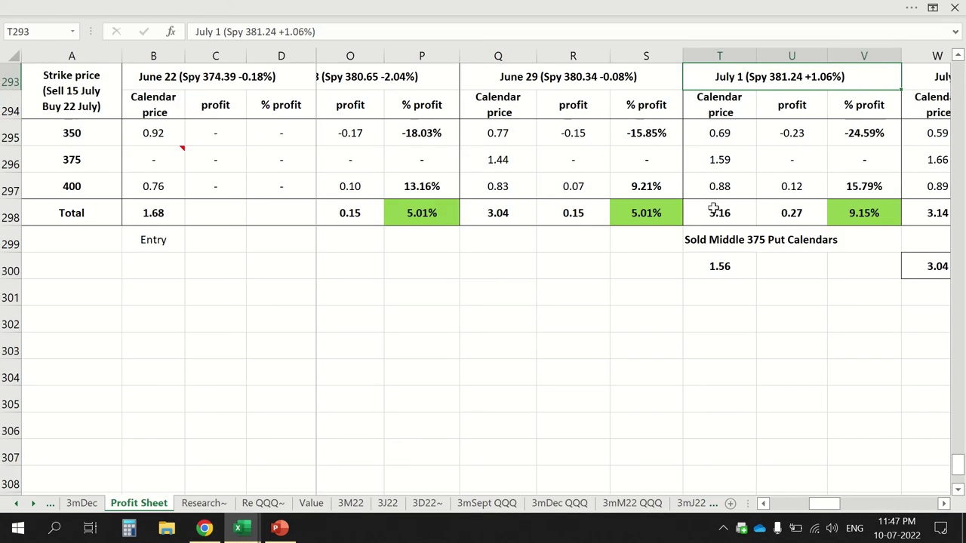
Review the sold middle 375 put calendar's note and price, compare with the SPY chart, and inspect July 1's total percentage profit formula.
left_click(714, 243)
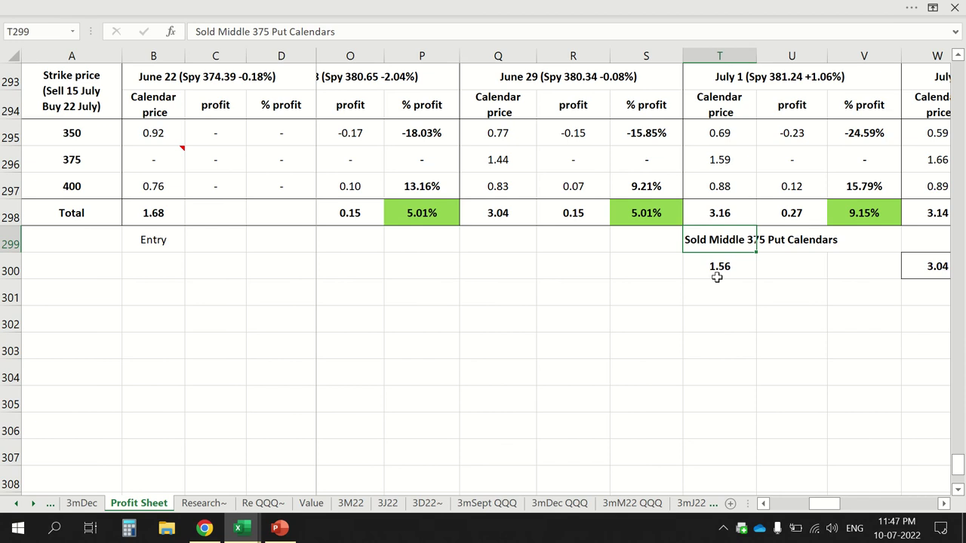
left_click(719, 272)
key("alt+Tab")
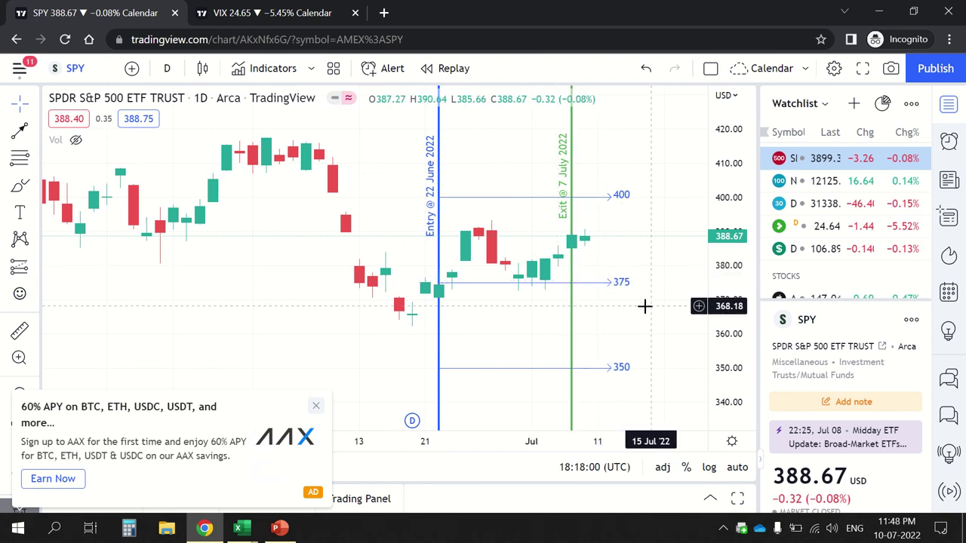
key("alt+Tab")
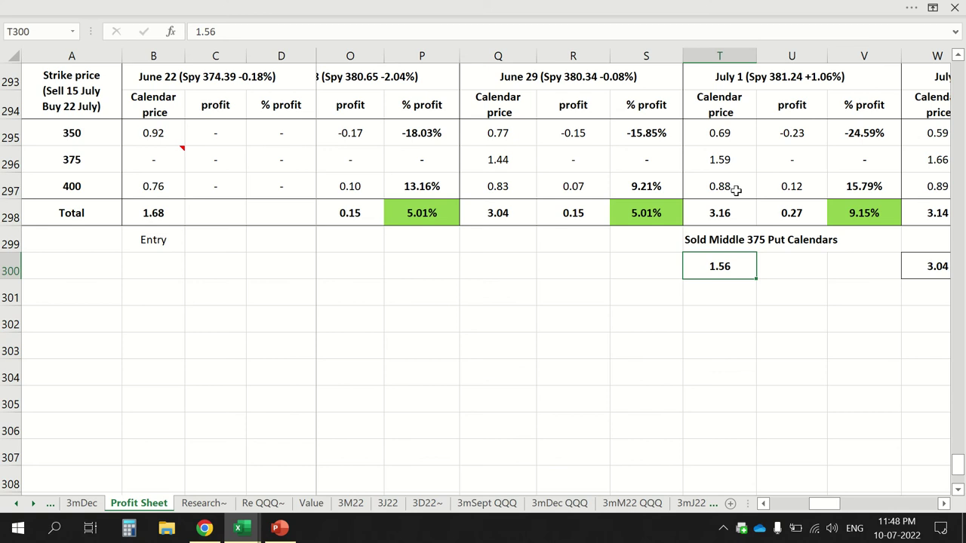
left_click(852, 212)
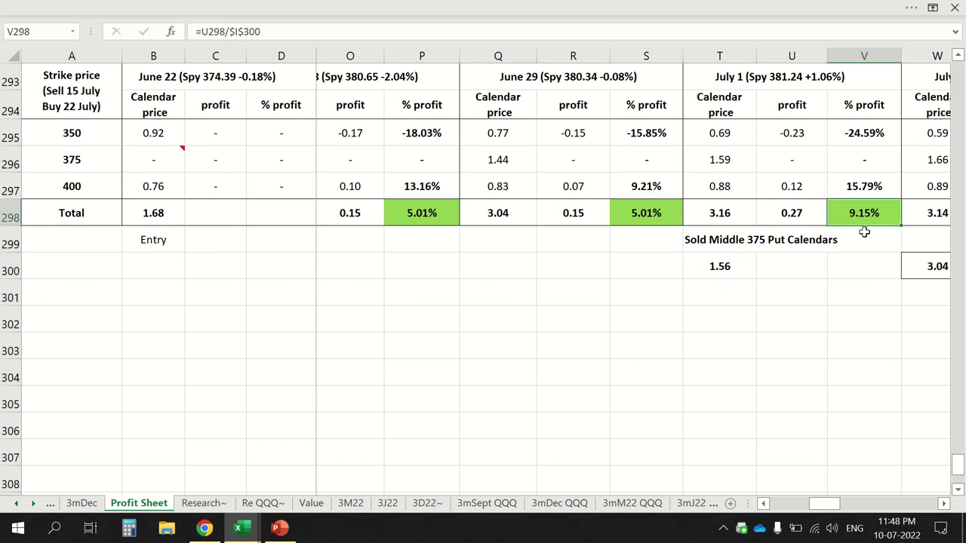
Compare the July 1 column with the SPY chart's position relative to the 375 line and the 6 July candle.
key("alt+Tab")
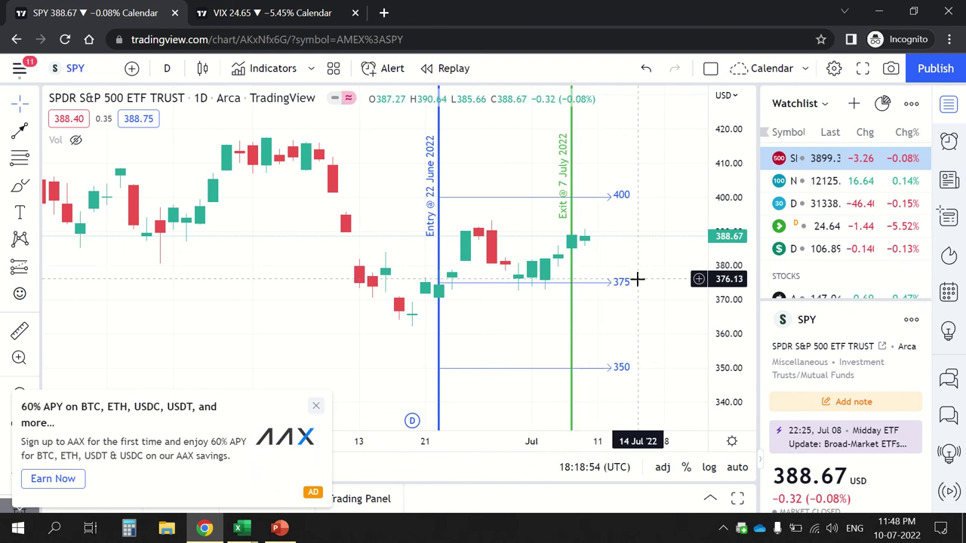
key("alt+Tab")
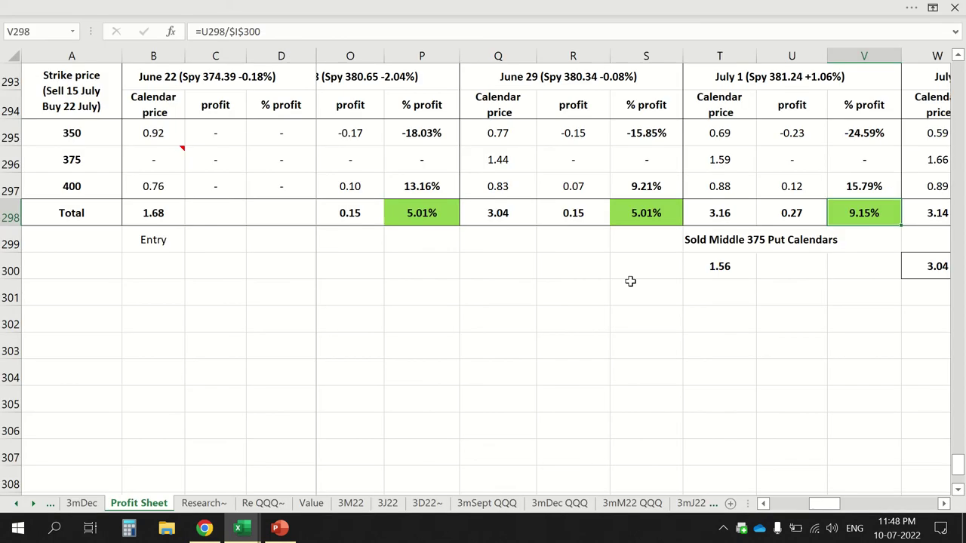
left_click(723, 79)
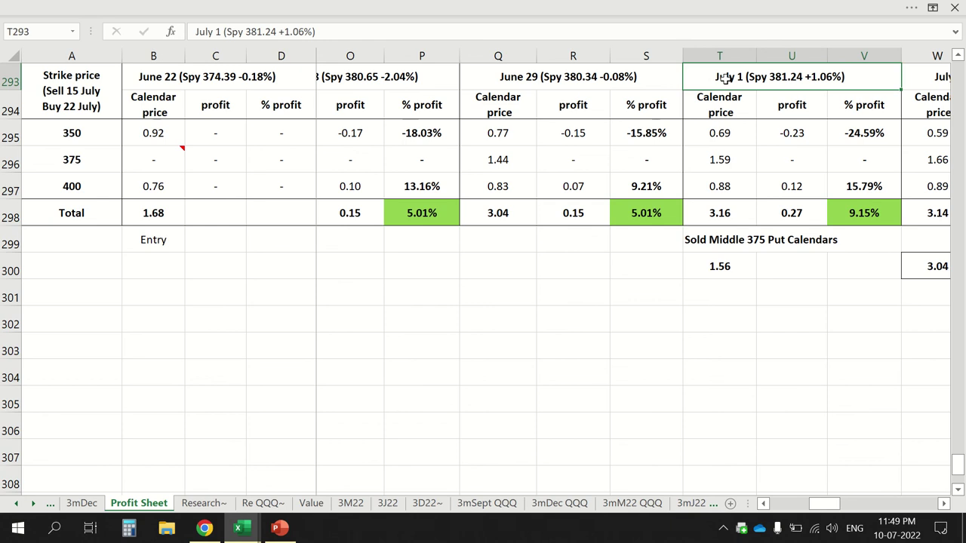
key("alt+Tab")
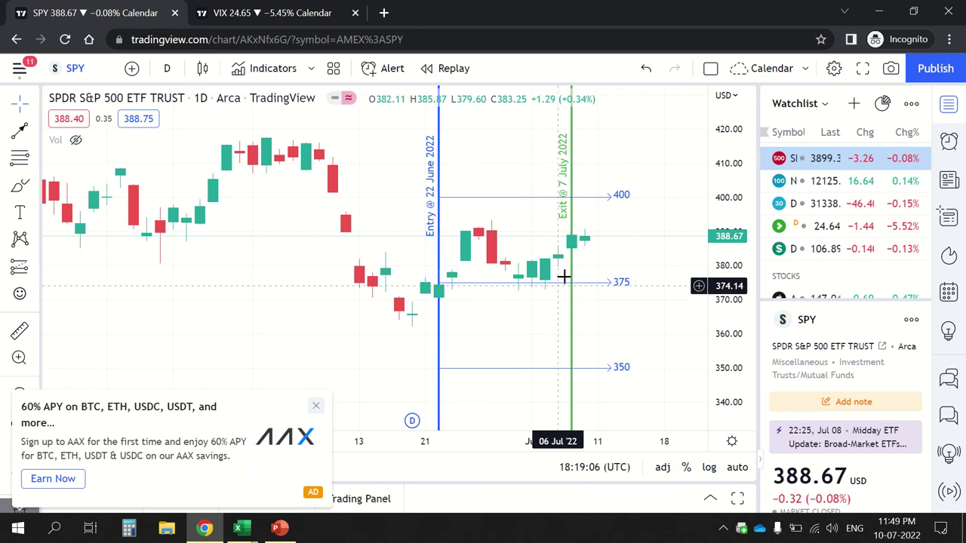
key("alt+Tab")
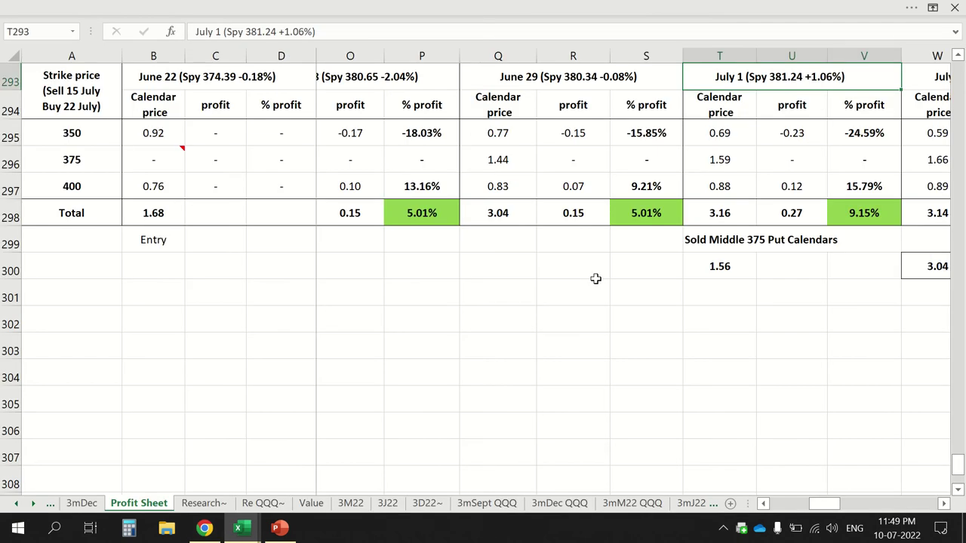
Review the July 5 results, comparing the 375 calendar's price with its July 1 price, its sale price and the SPY chart.
key("Right")
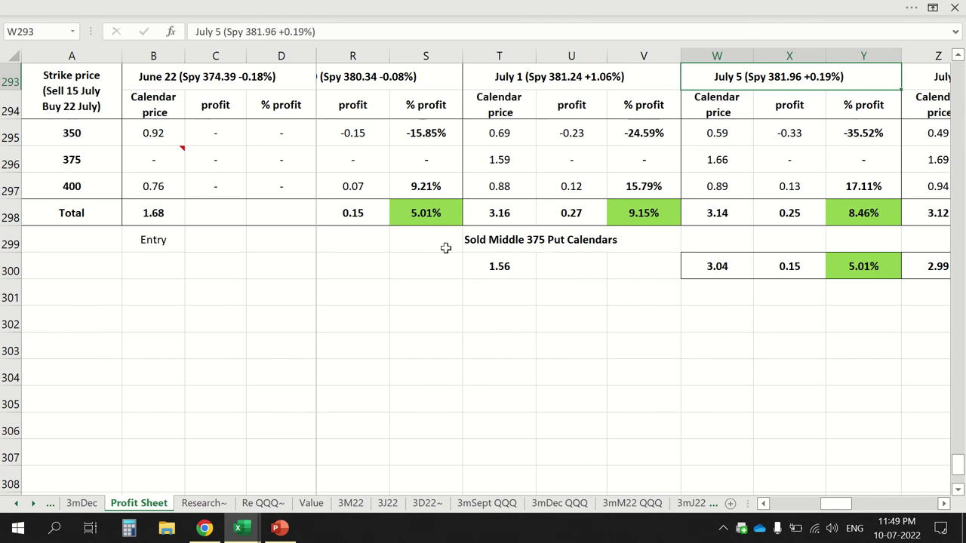
key("alt+Tab")
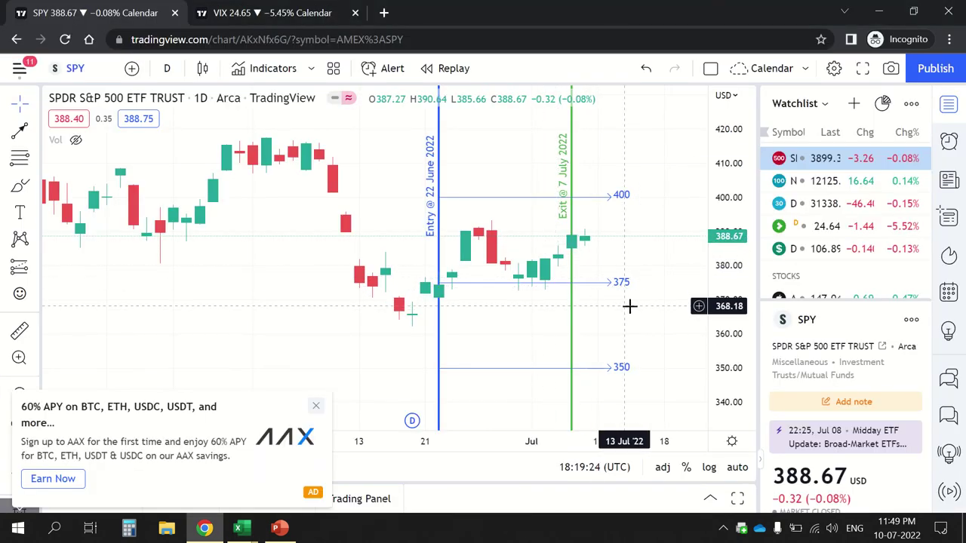
key("alt+Tab")
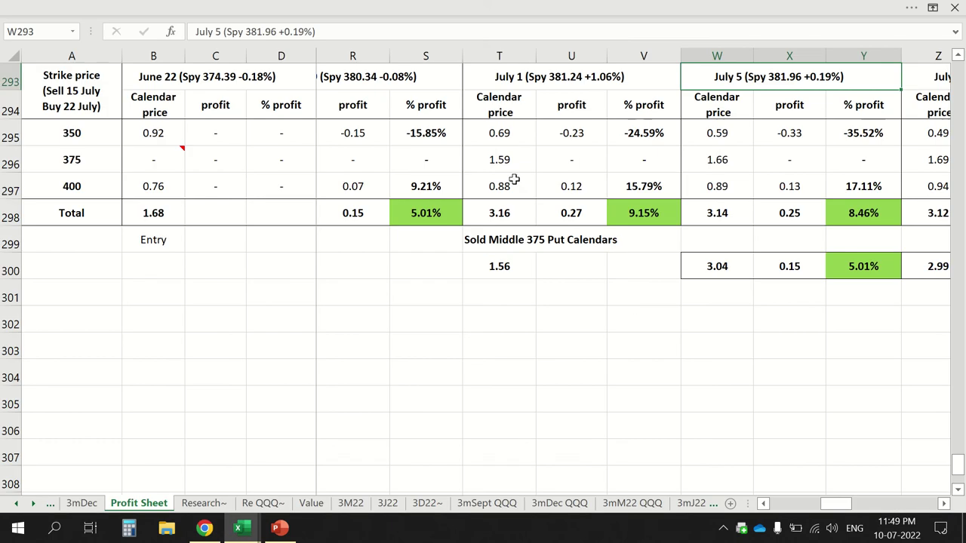
left_click(498, 161)
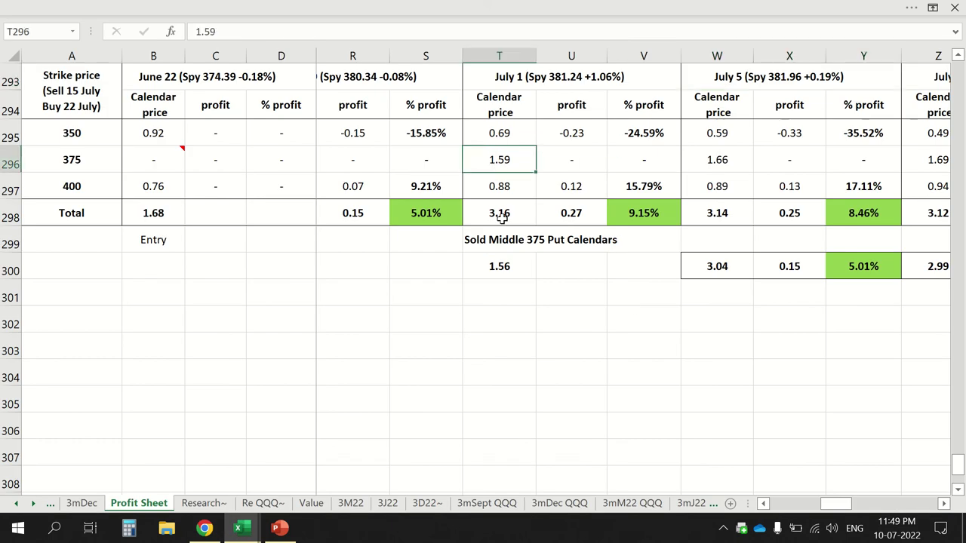
left_click(502, 269)
left_click(512, 160)
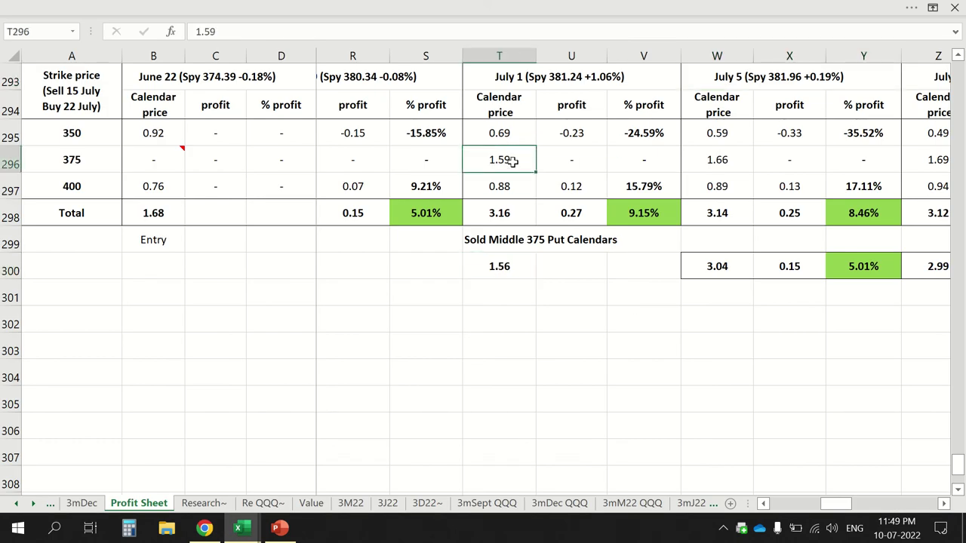
left_click(737, 161)
key("alt+Tab")
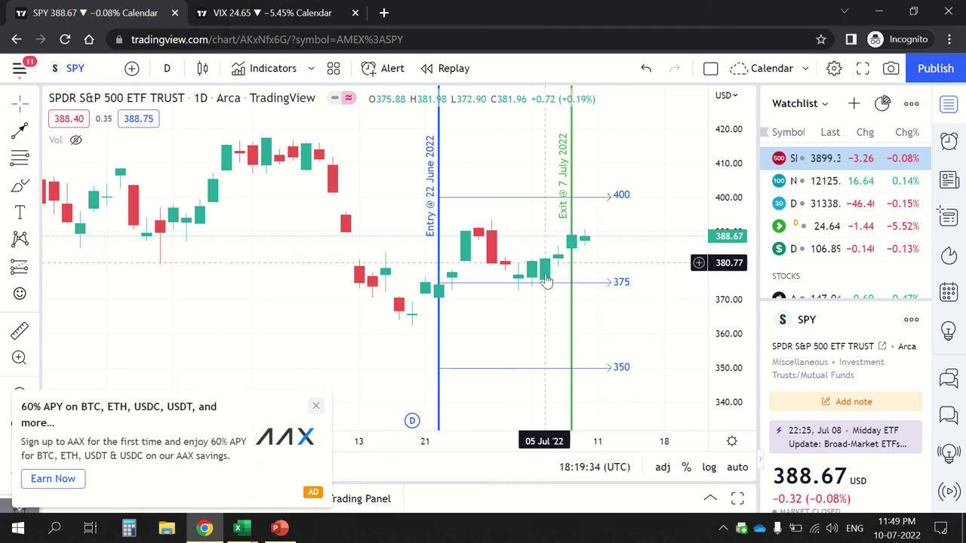
key("alt+Tab")
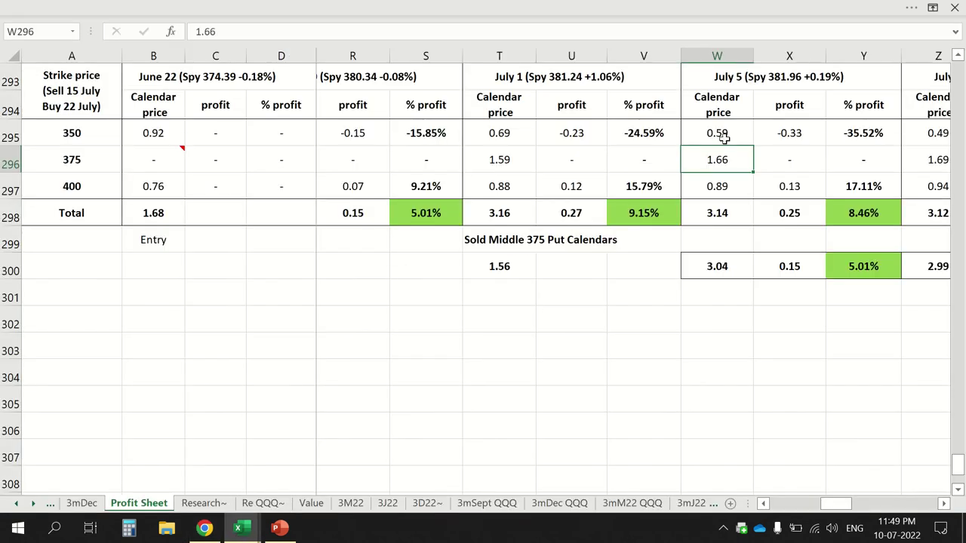
Review the July 6 results and the 375 calendar's price, comparing them with the 6 July candle on the SPY chart.
left_click(720, 78)
key("Right")
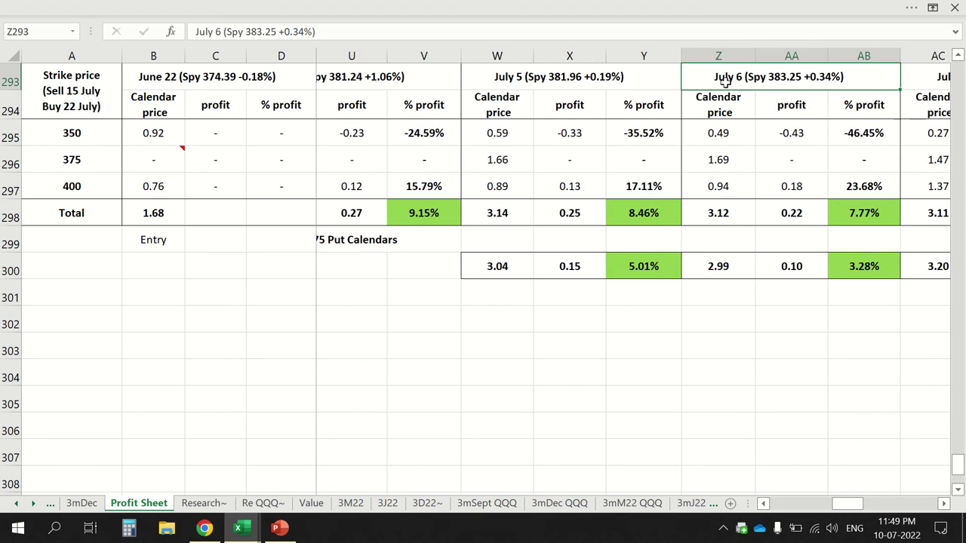
left_click(722, 160)
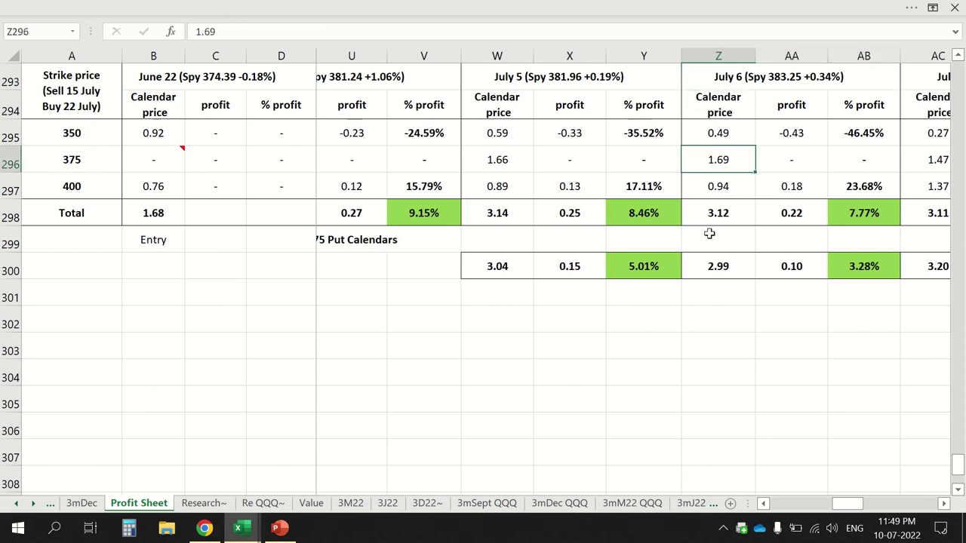
key("alt+Tab")
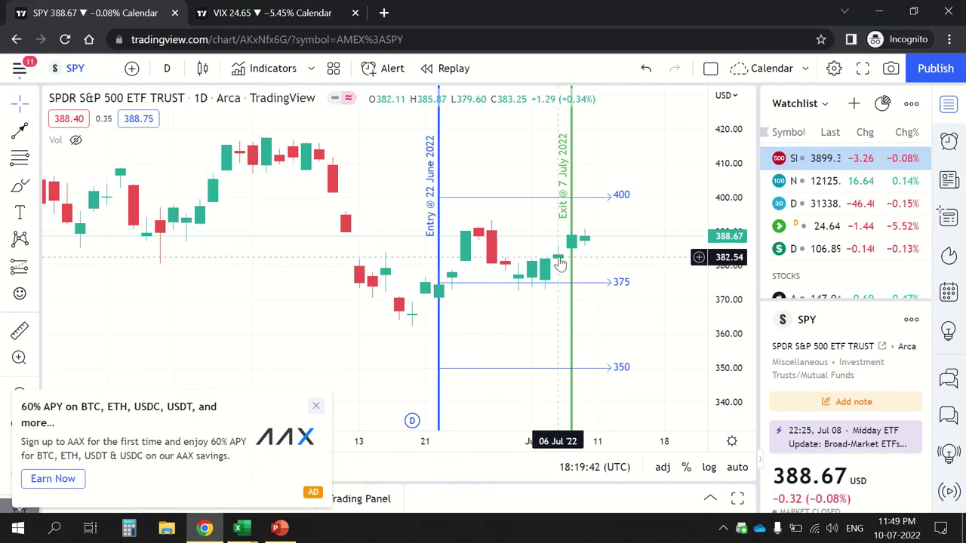
key("alt+Tab")
key("alt+Tab")
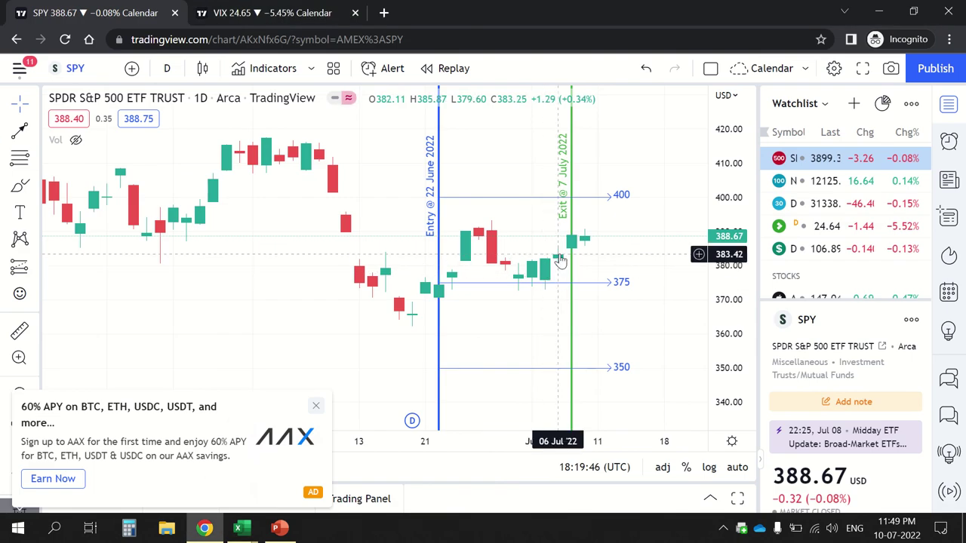
key("alt+Tab")
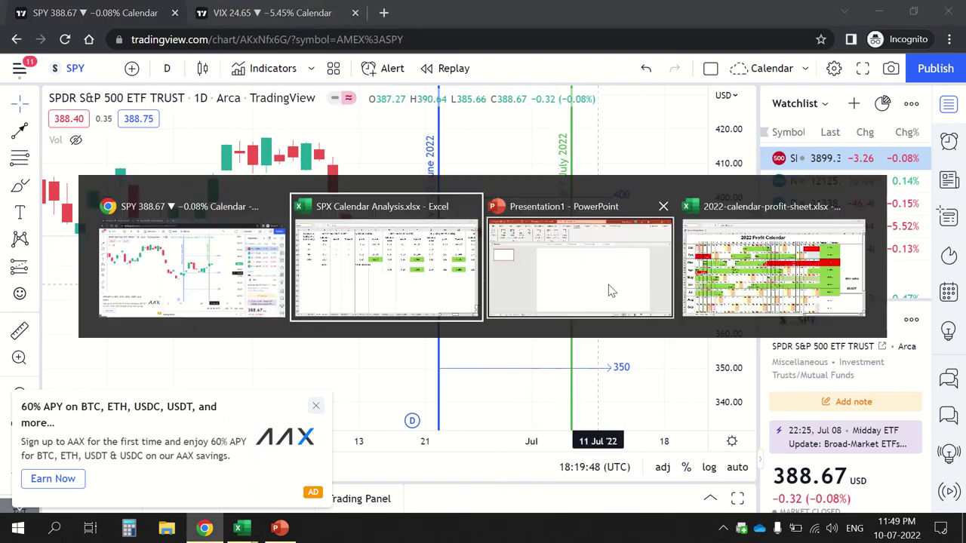
Compare the SPY chart around the exit line with the July 6 and July 7 columns of the Profit Sheet.
key("alt+Tab")
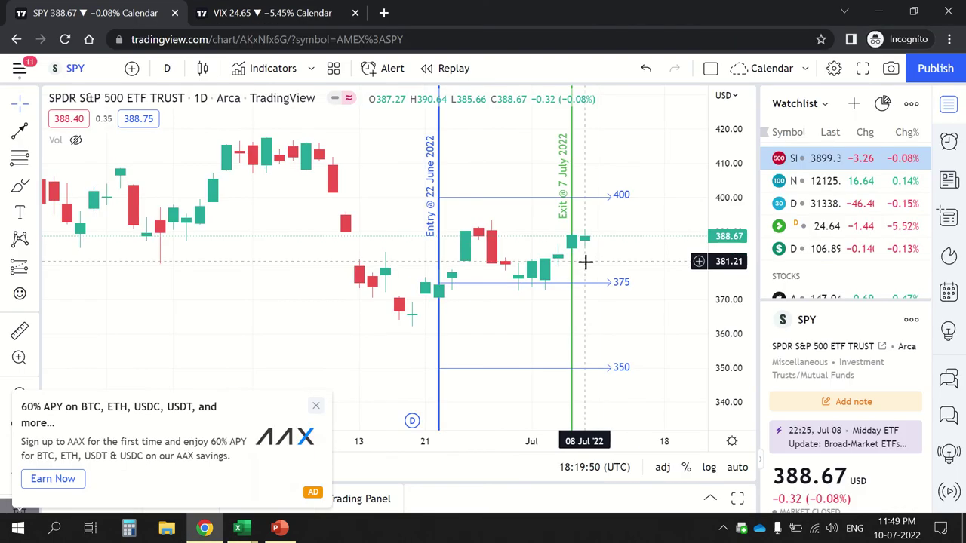
key("alt+Tab")
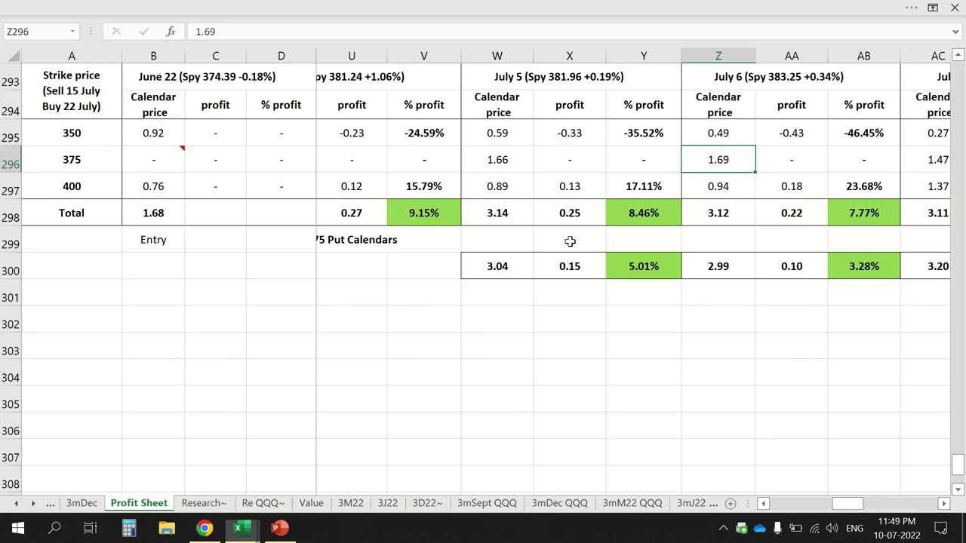
left_click(730, 74)
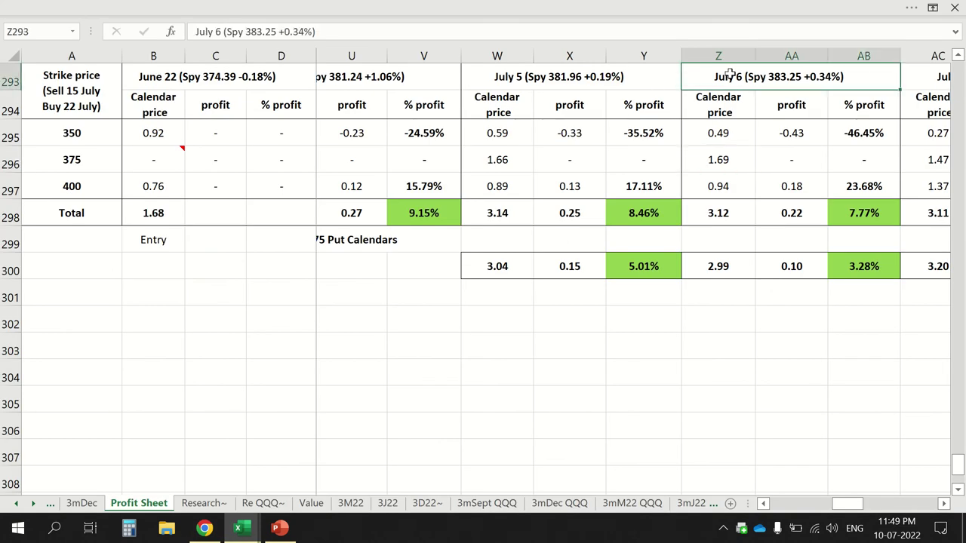
key("Right")
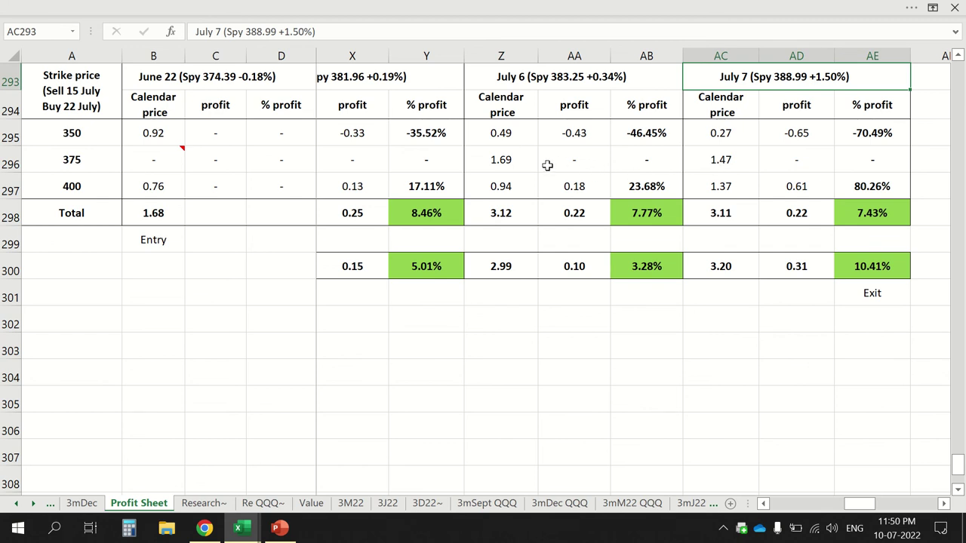
Go back to the June 29 and July 1 columns and compare July 1 with the 400 line on the SPY chart.
key("Left")
key("Left")
key("Left")
key("Left")
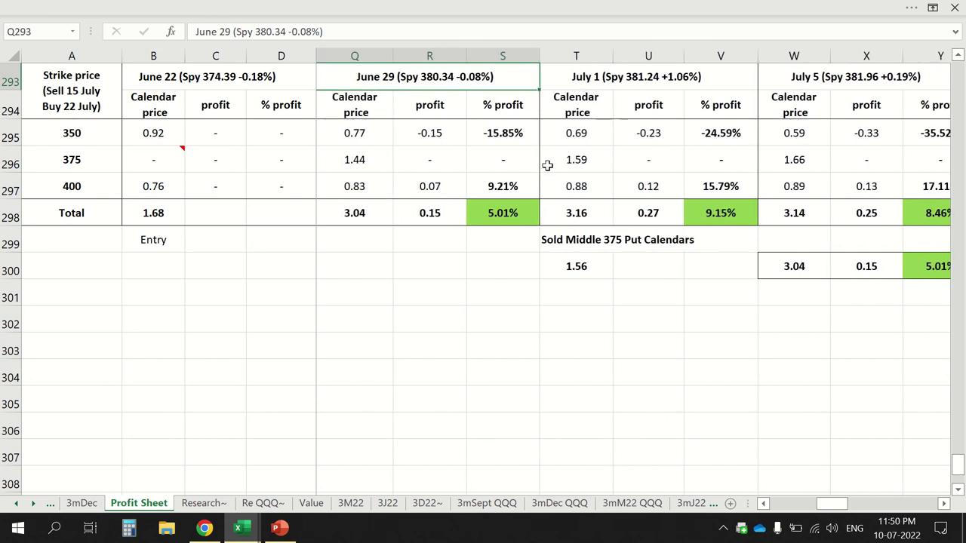
key("Right")
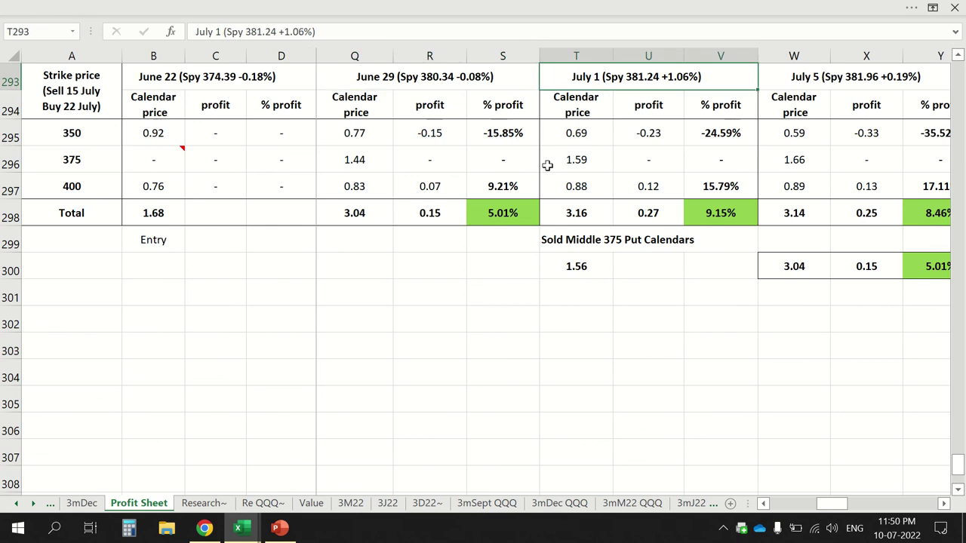
key("alt+Tab")
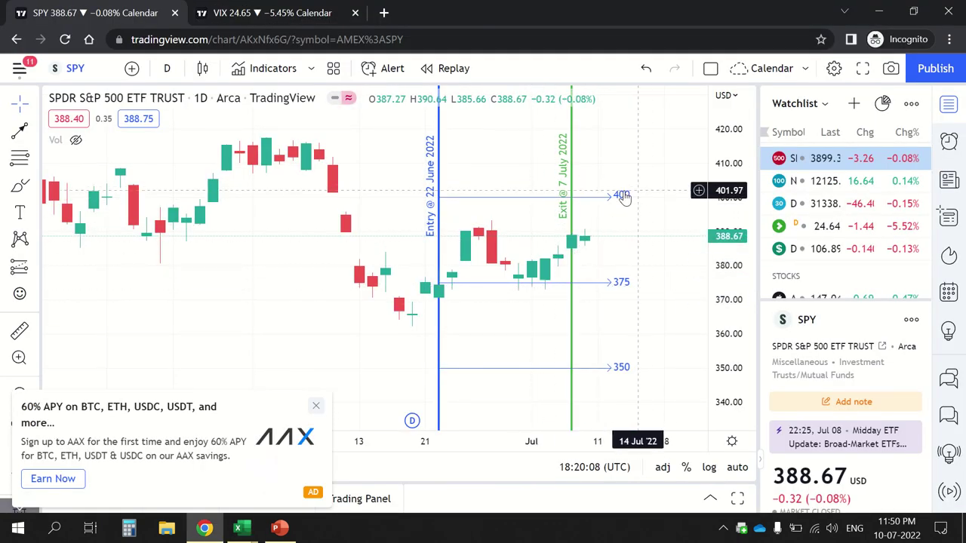
key("alt+Tab")
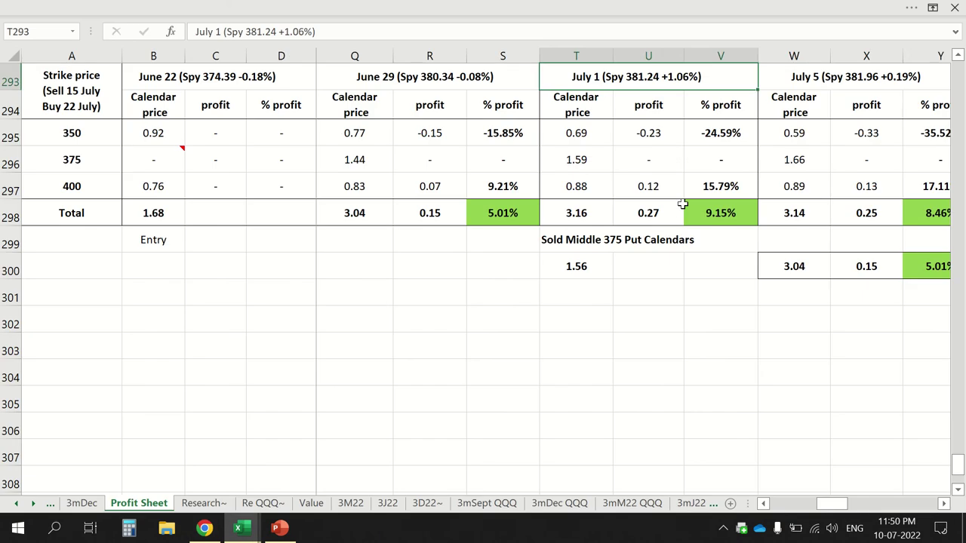
Compare the July 6 column with the 7 July candle on the SPY chart.
key("Right")
key("Right")
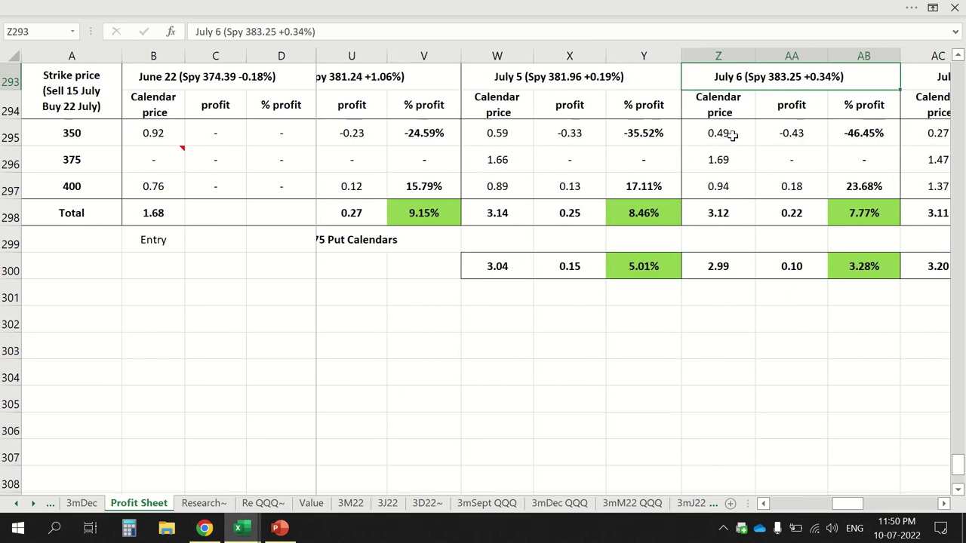
key("alt+Tab")
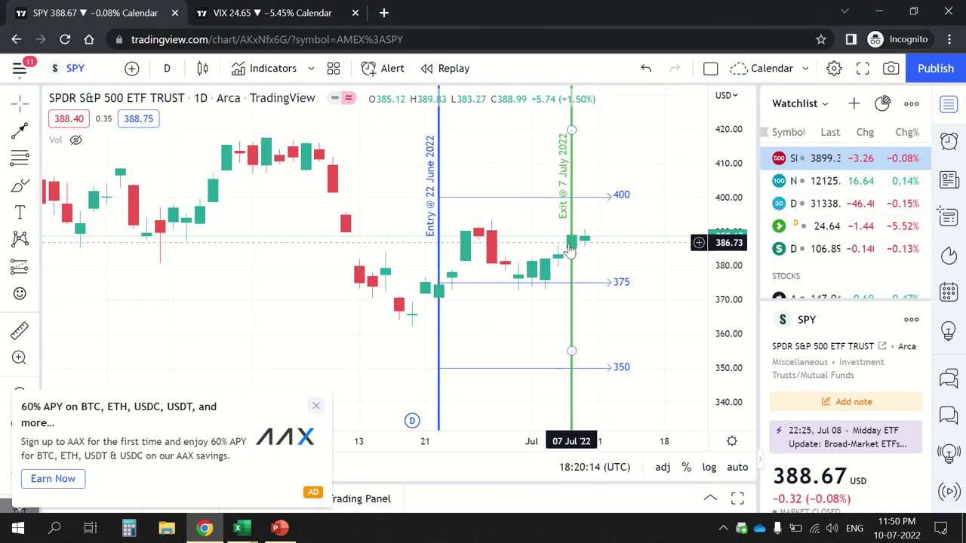
key("alt+Tab")
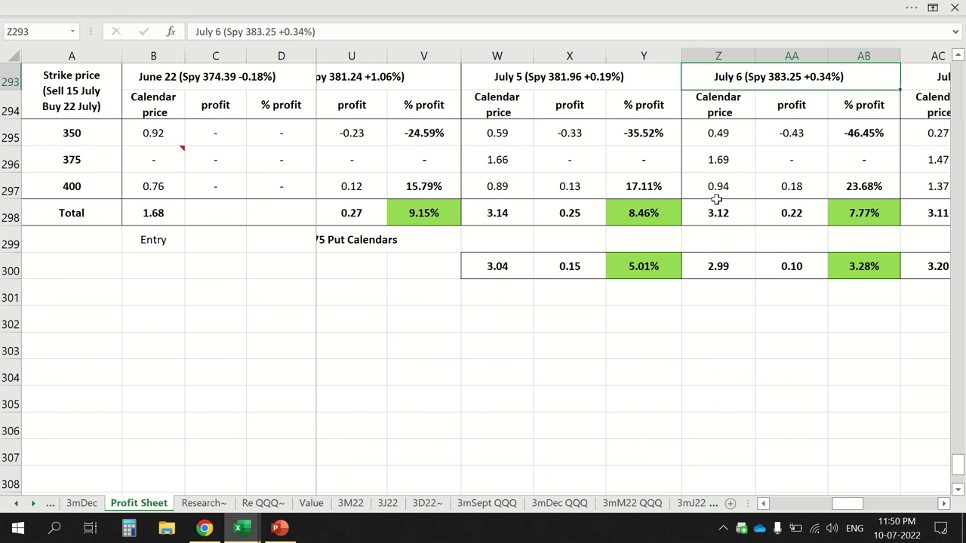
Compare the July 5 and July 6 total percentage profits, and check the sale price of the middle 375 put calendars under July 1.
left_click(619, 224)
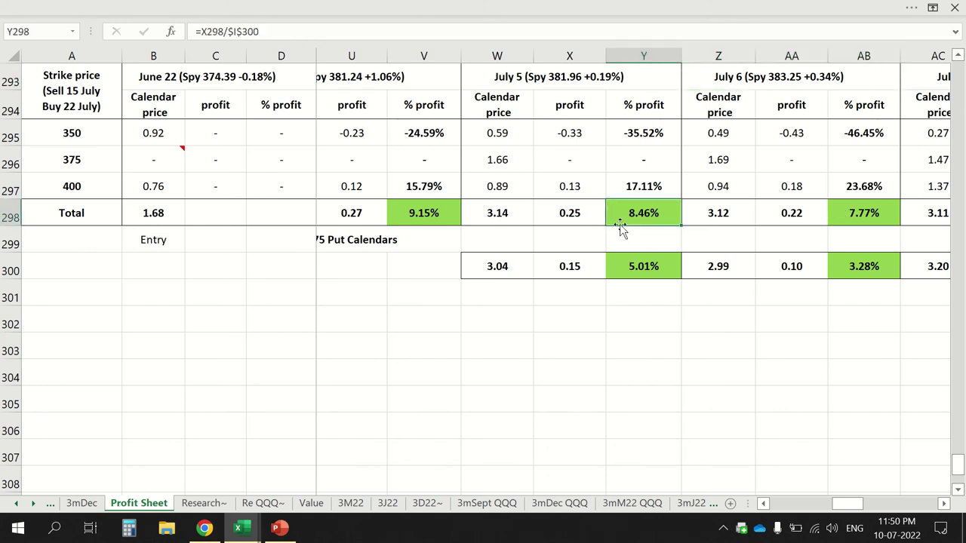
left_click(848, 210)
left_click(645, 223)
left_click(407, 76)
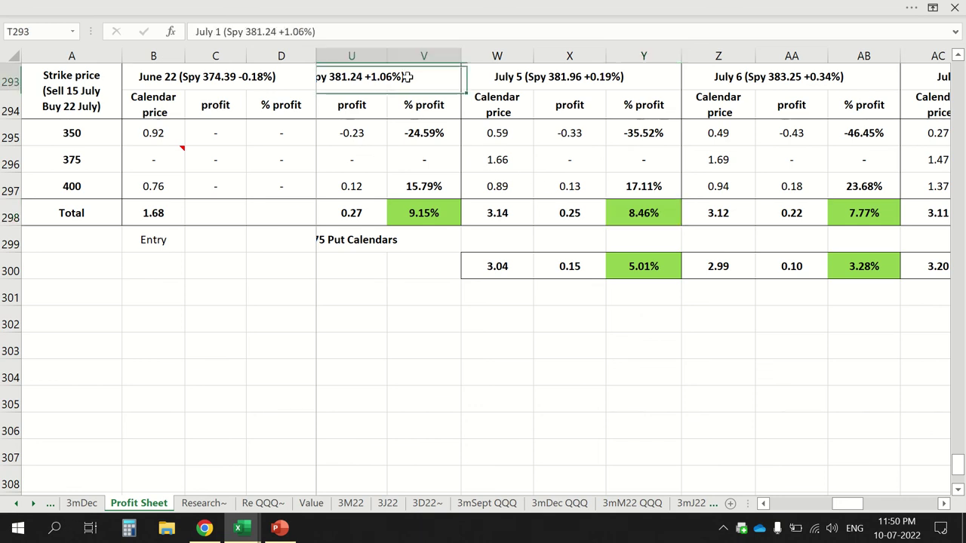
scroll(408, 76, "left", 3)
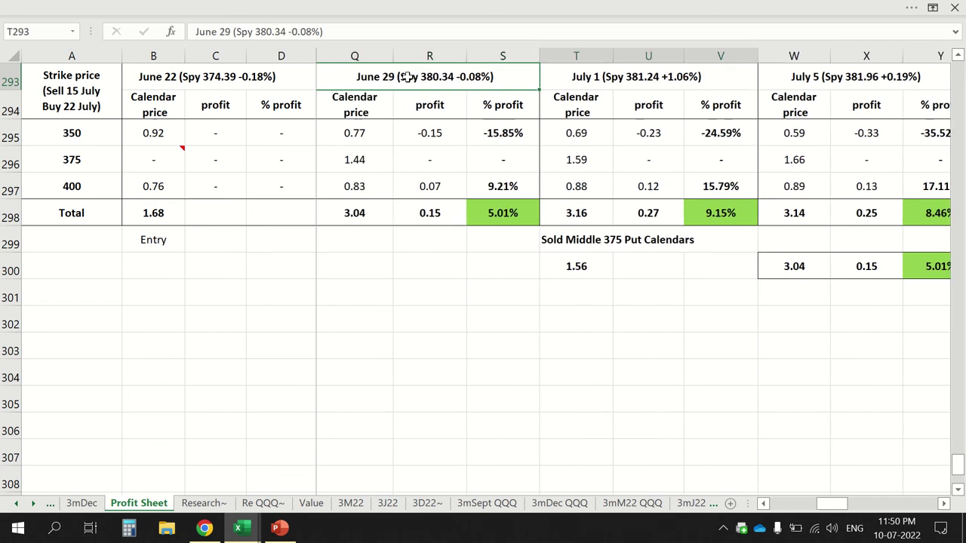
left_click(556, 260)
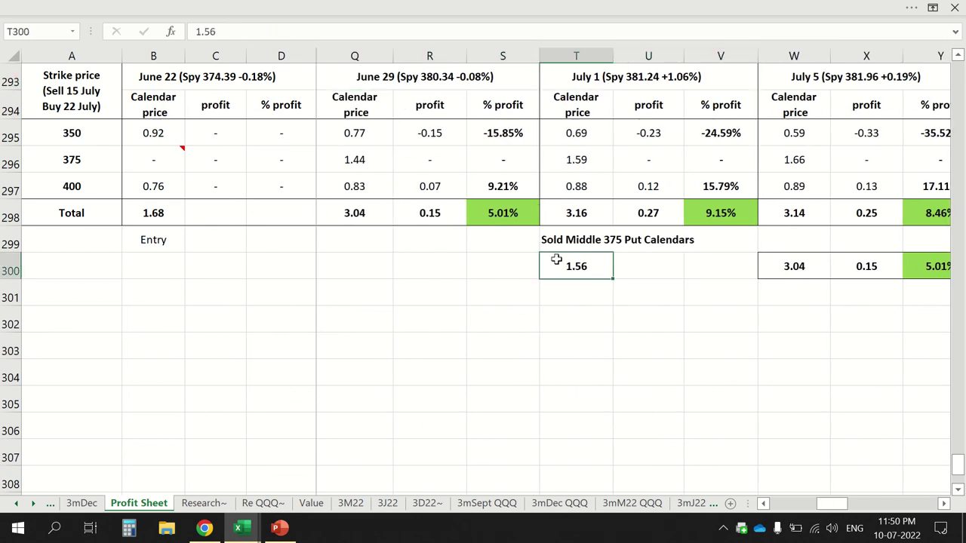
Review the July 5 and July 6 columns, examining July 5's total percentage profit and 375 calendar price.
left_click(834, 81)
scroll(834, 81, "right", 4)
left_click(834, 81)
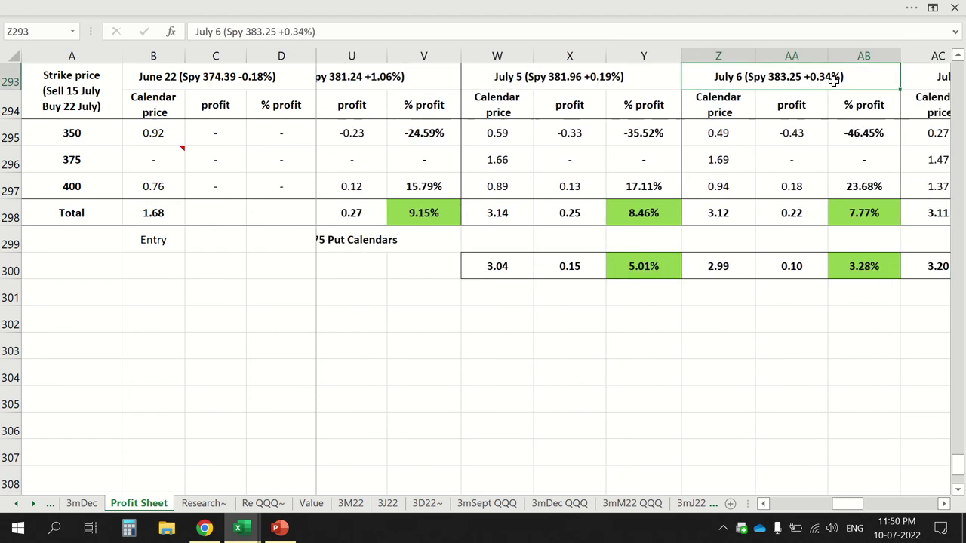
left_click(639, 216)
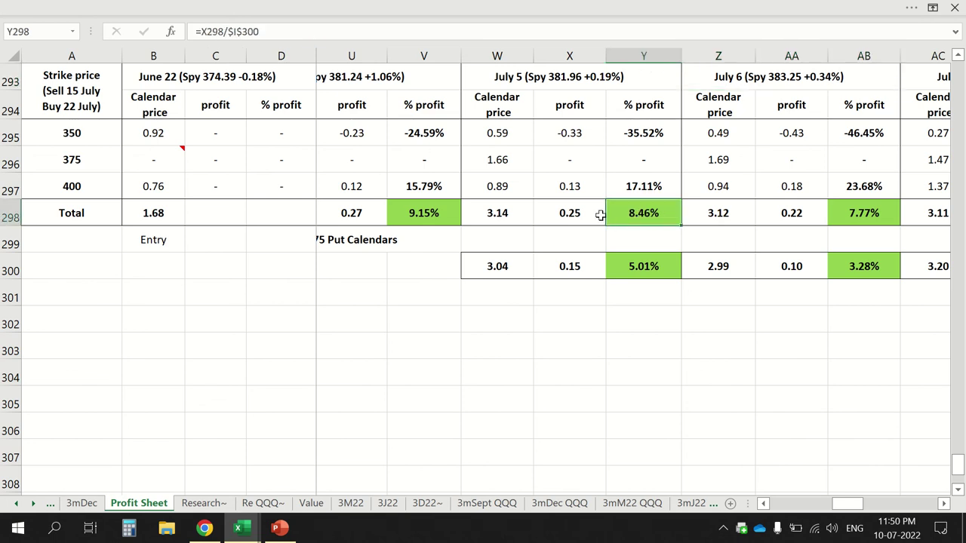
left_click(509, 170)
left_click(640, 215)
left_click(564, 77)
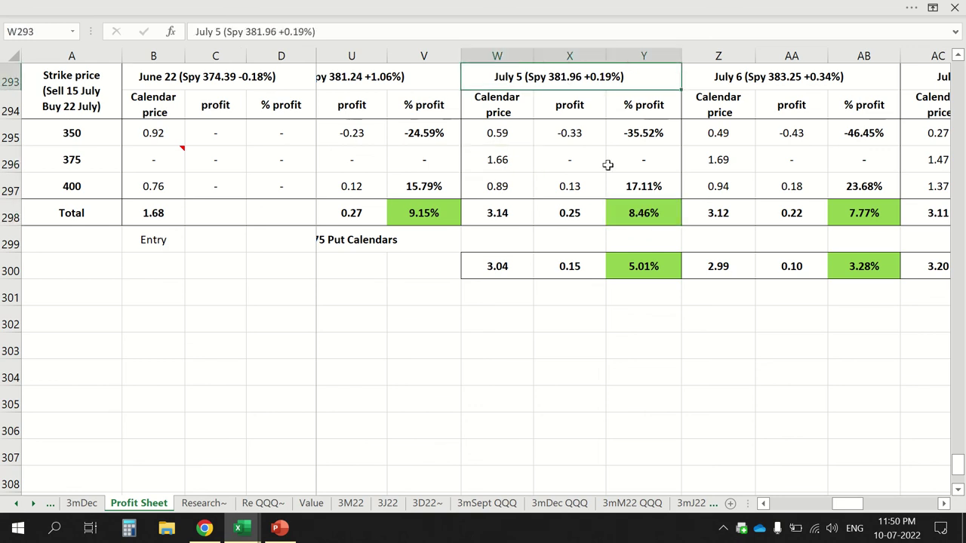
Compare July 5's original total percentage profit with the percentage profit after selling the 375 calendars.
left_click(632, 215)
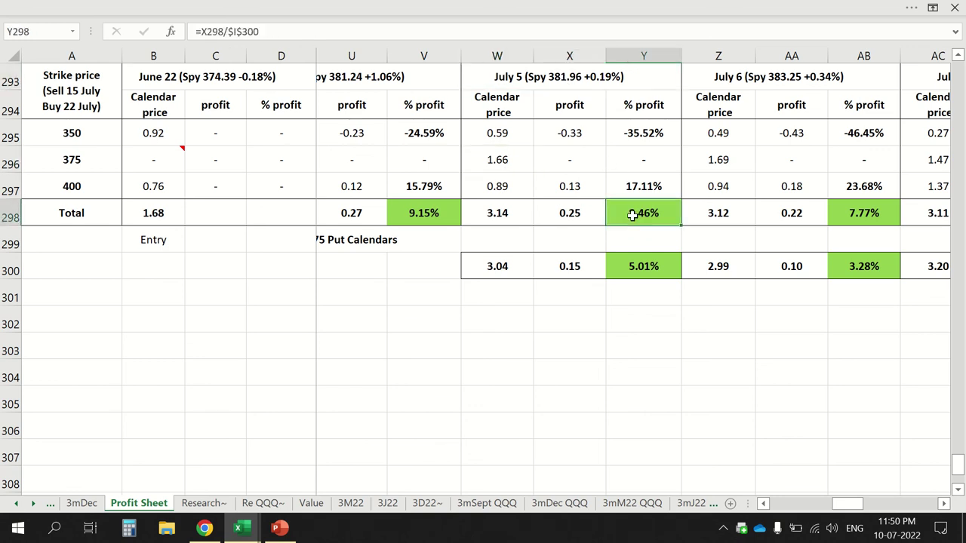
left_click(627, 262)
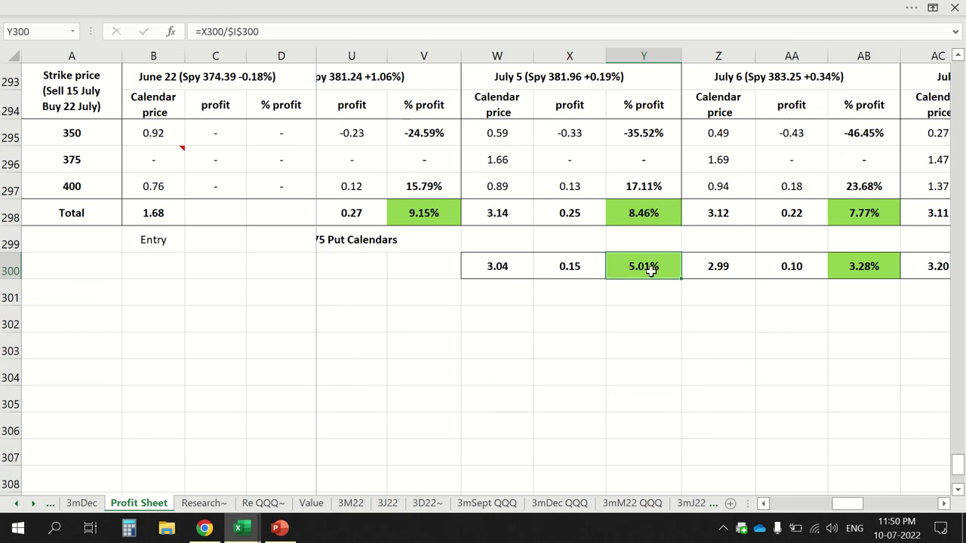
left_click(541, 80)
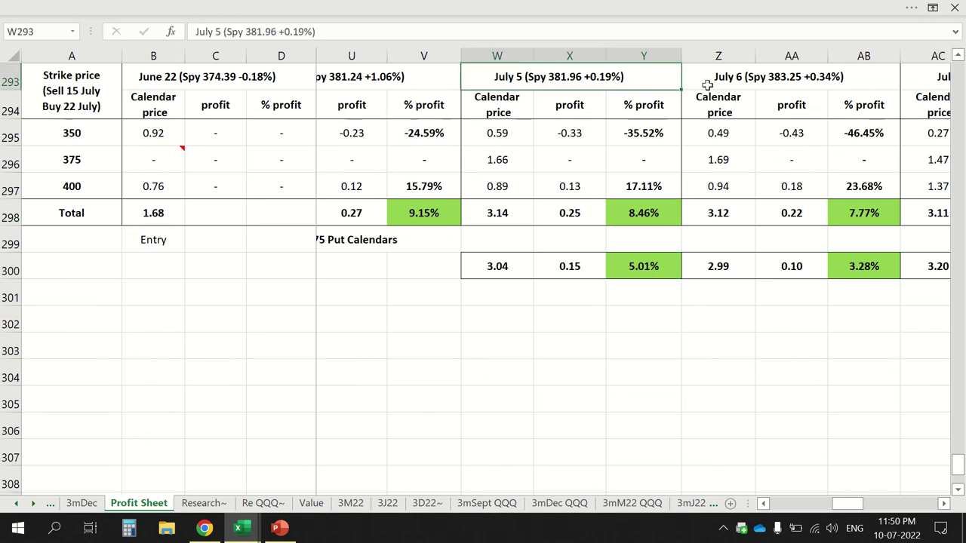
Compare July 6's percentage profit after the 375 sale with its 375 calendar price and original total percentage profit.
left_click(847, 264)
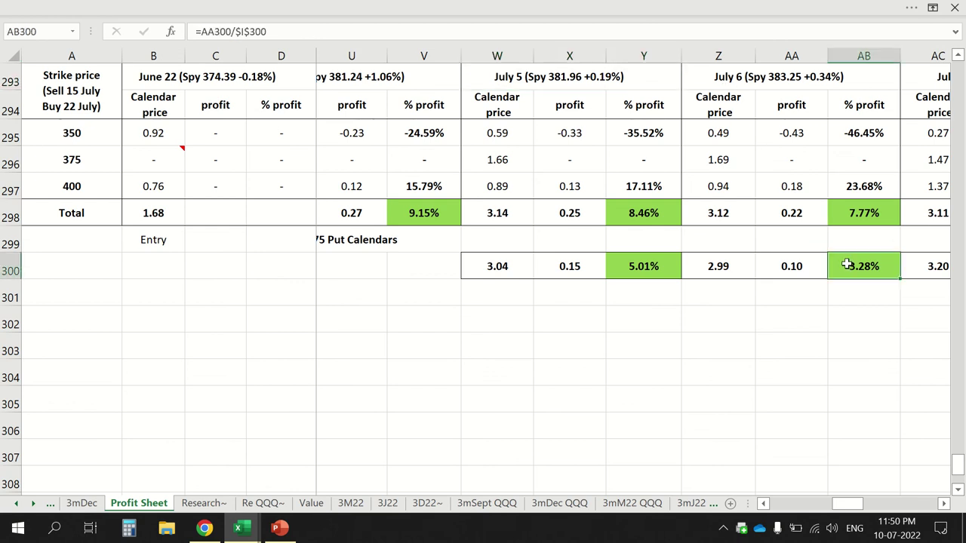
left_click(723, 167)
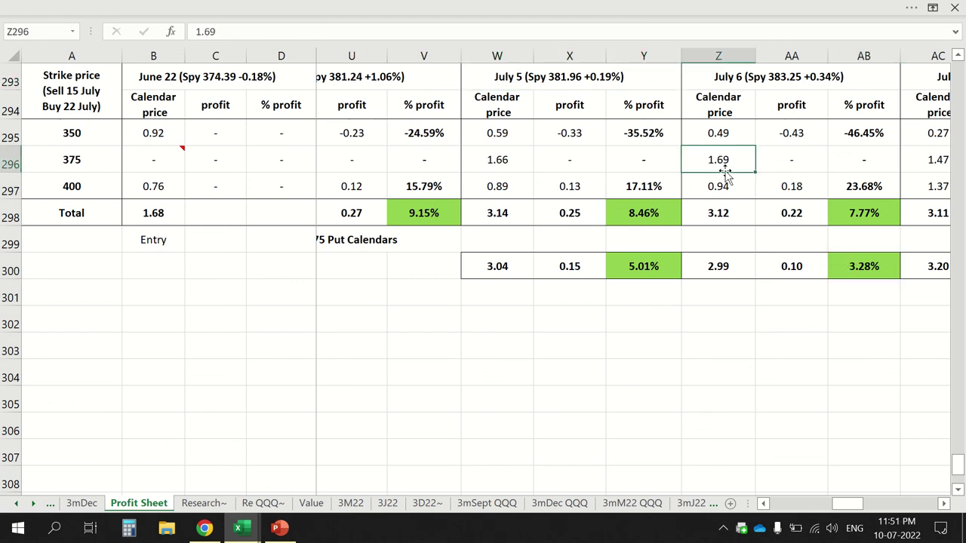
left_click(843, 214)
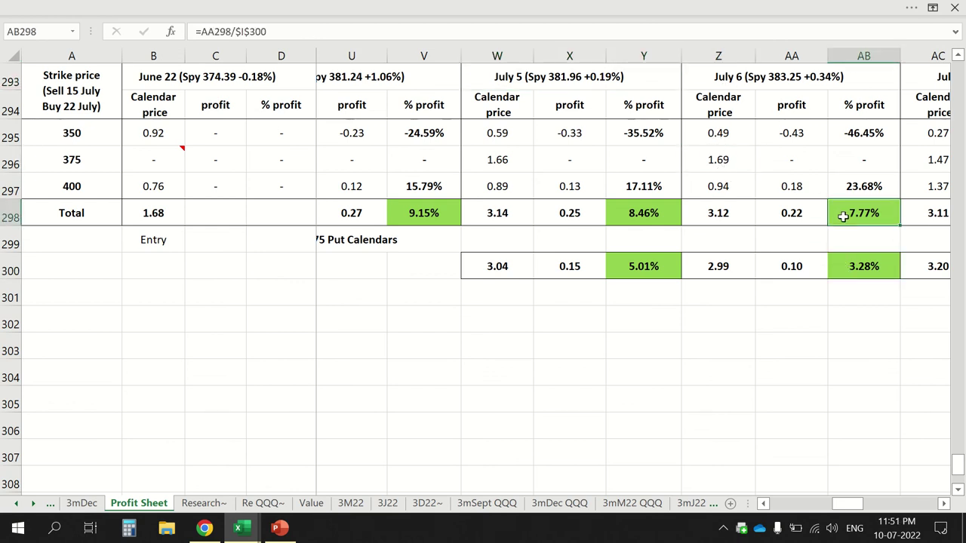
Compare July 7's exit percentage profit with its original total percentage profit and with July 5's total.
left_click(758, 76)
key("Right")
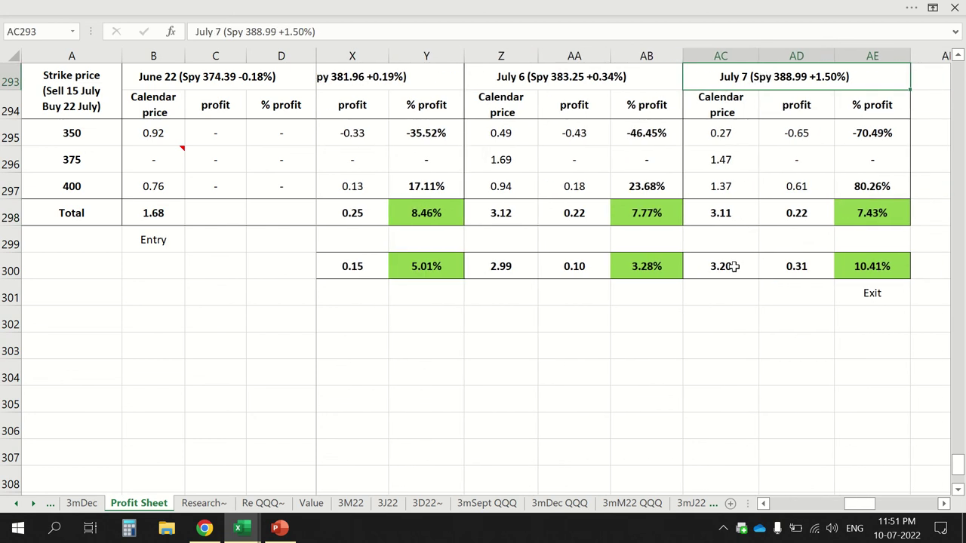
left_click(863, 264)
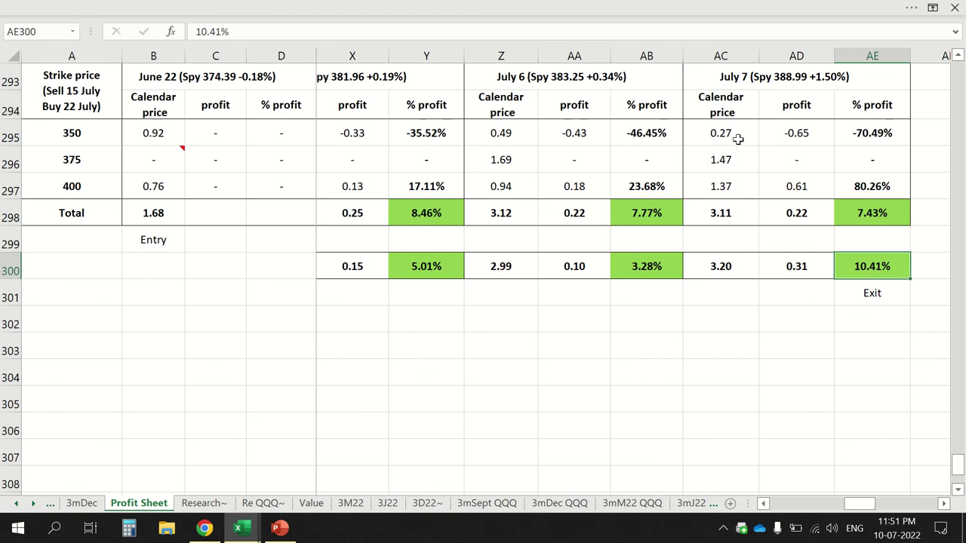
left_click(868, 219)
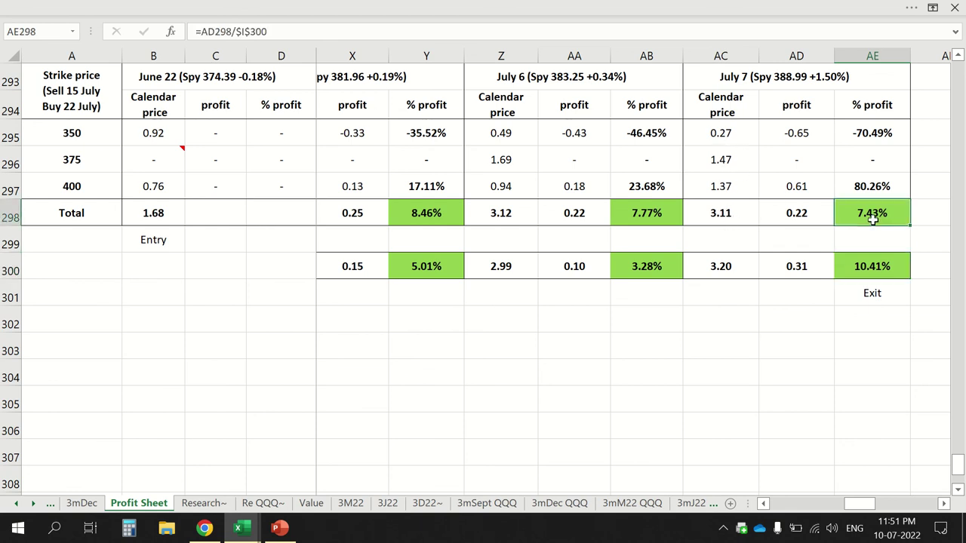
left_click(427, 215)
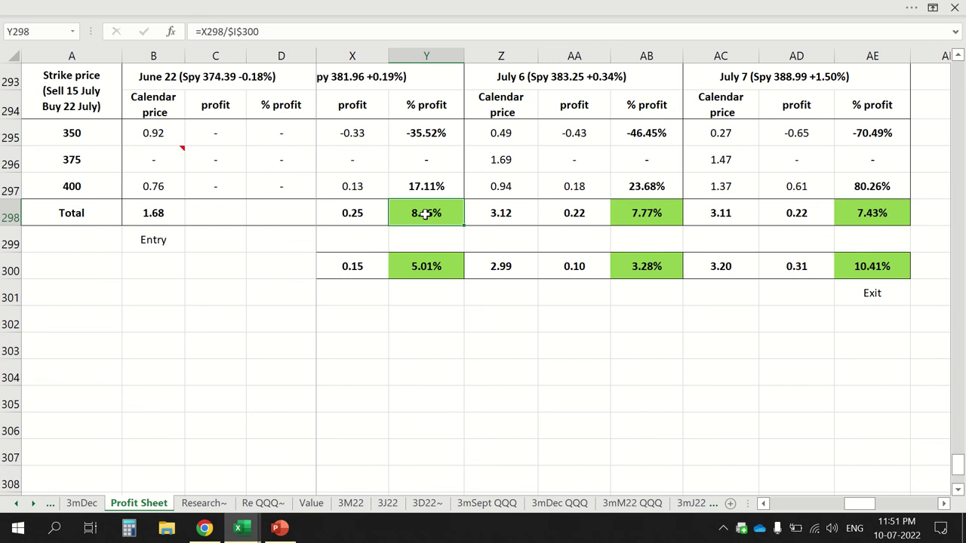
Review July 5's total percentage profit alongside the July 1 column and its 375 calendar sale.
left_click(401, 77)
scroll(403, 77, "left", 2)
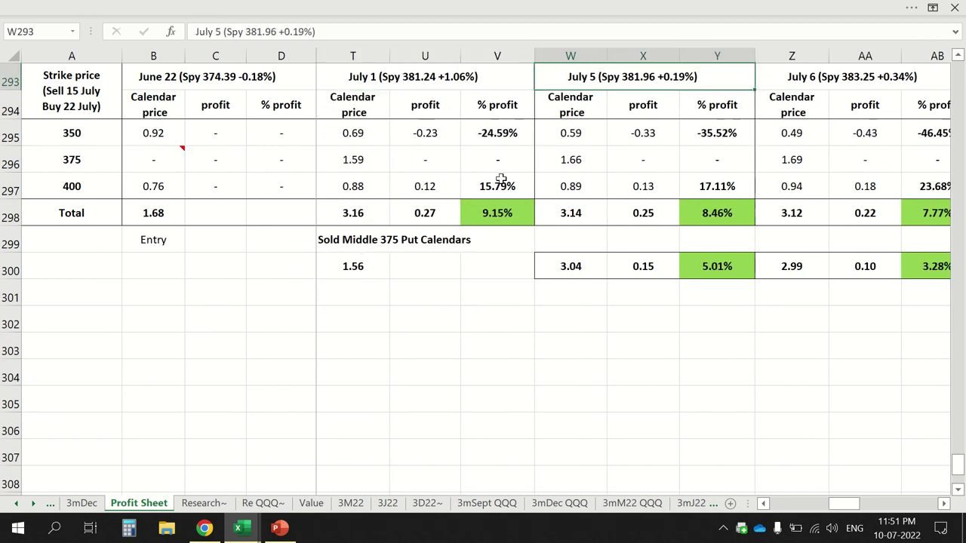
left_click(721, 216)
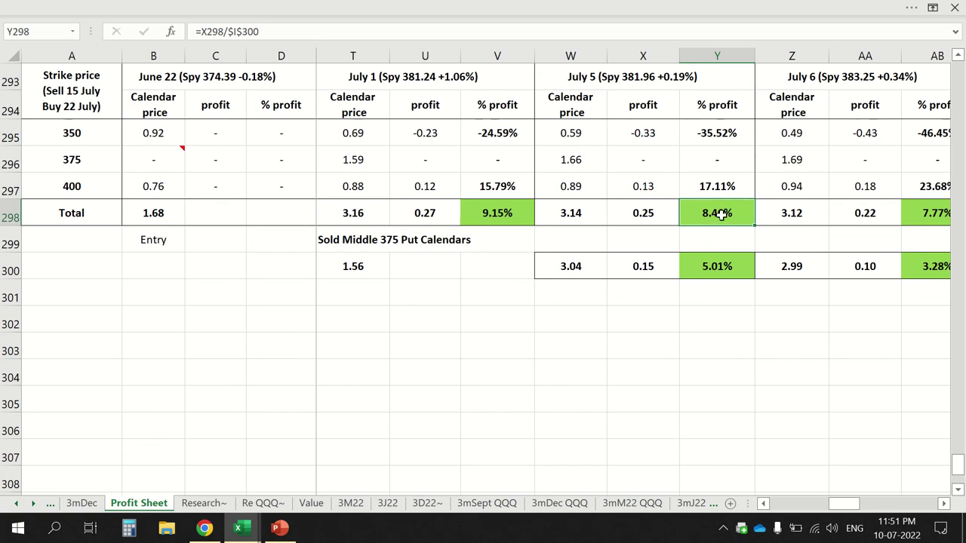
left_click(666, 76)
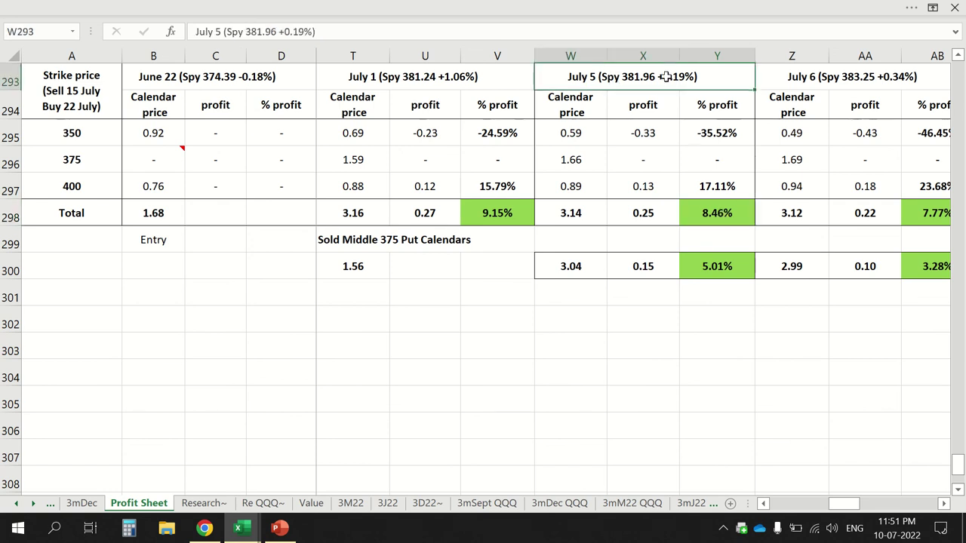
Return to the July 7 column and inspect the final percentage profit at exit.
key("Right")
key("Right")
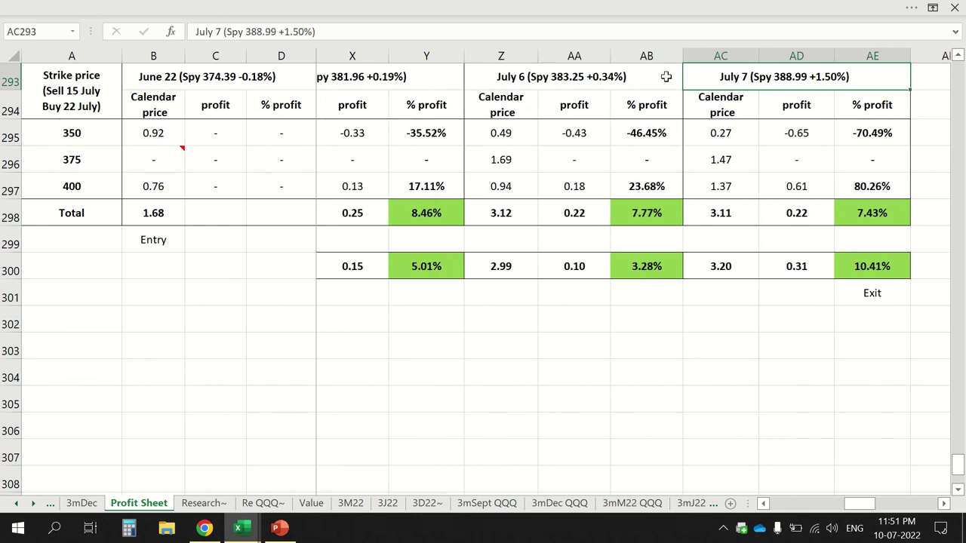
left_click(867, 276)
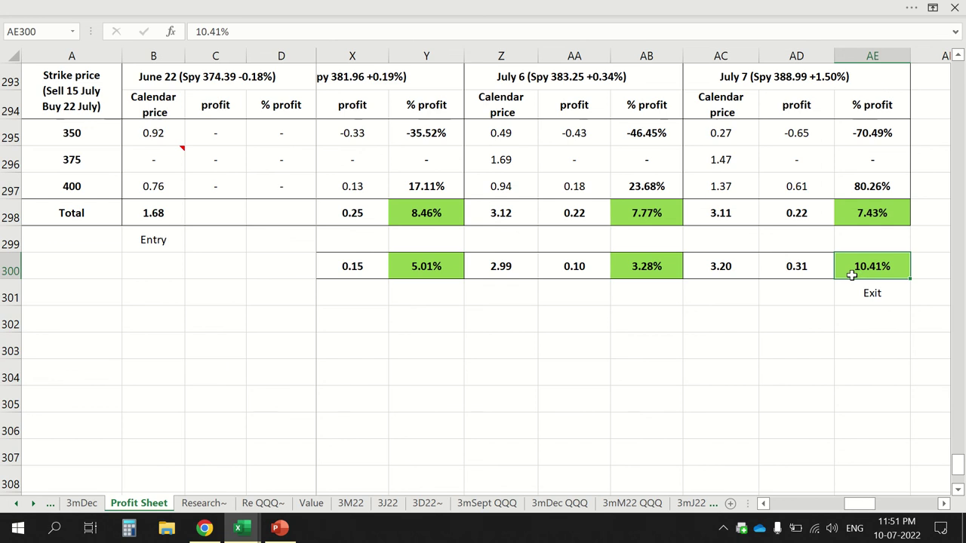
Switch to the SPY chart in the browser, dismiss the advertisement and ad-free offer, and examine the price between entry and exit.
key("alt+Tab")
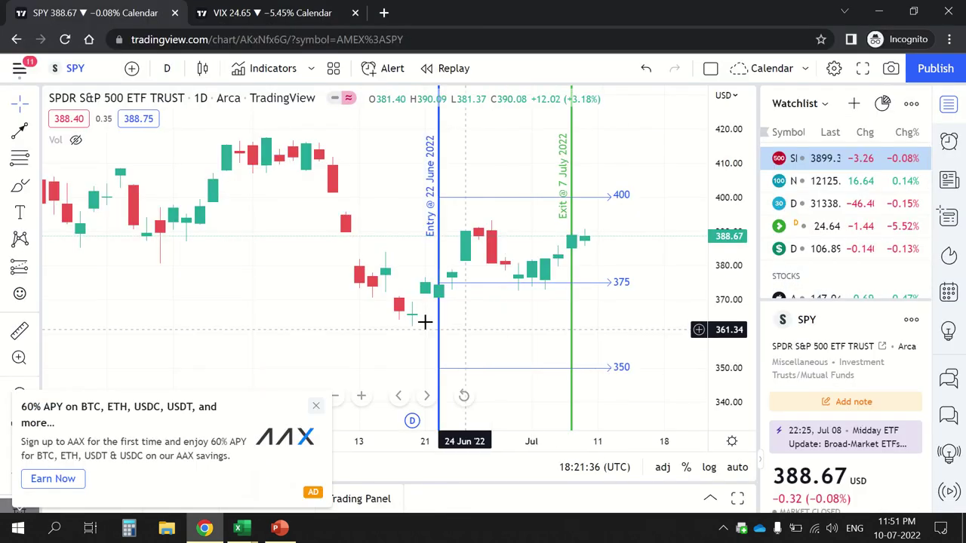
left_click(315, 405)
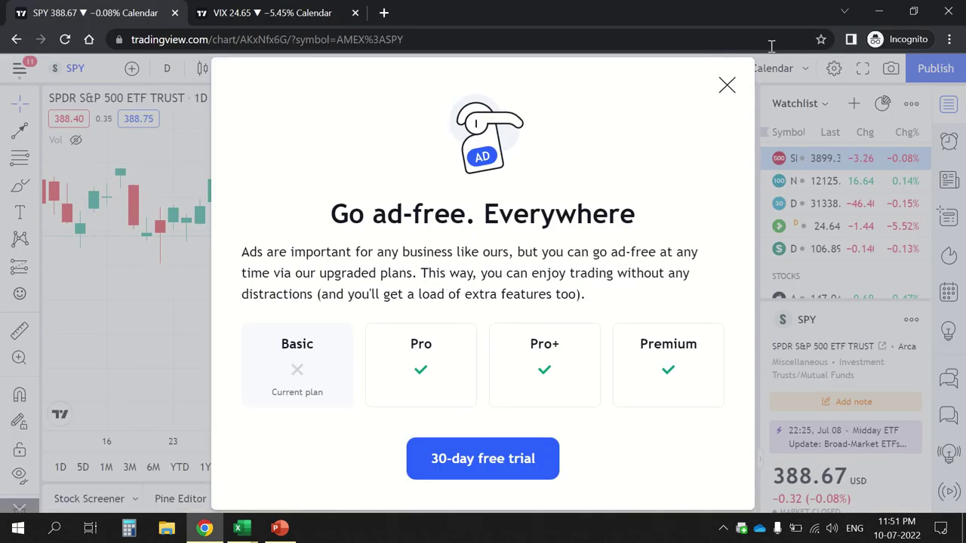
left_click(727, 84)
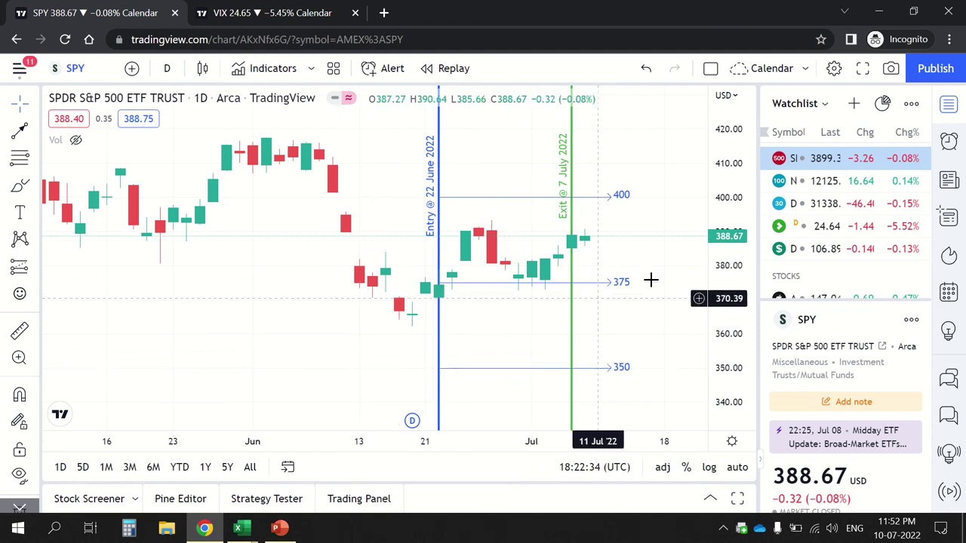
Return to the Excel profit sheet, review the July 1 and July 5 columns and July 5's original total percentage profit, and compare with the SPY chart.
key("alt+Tab")
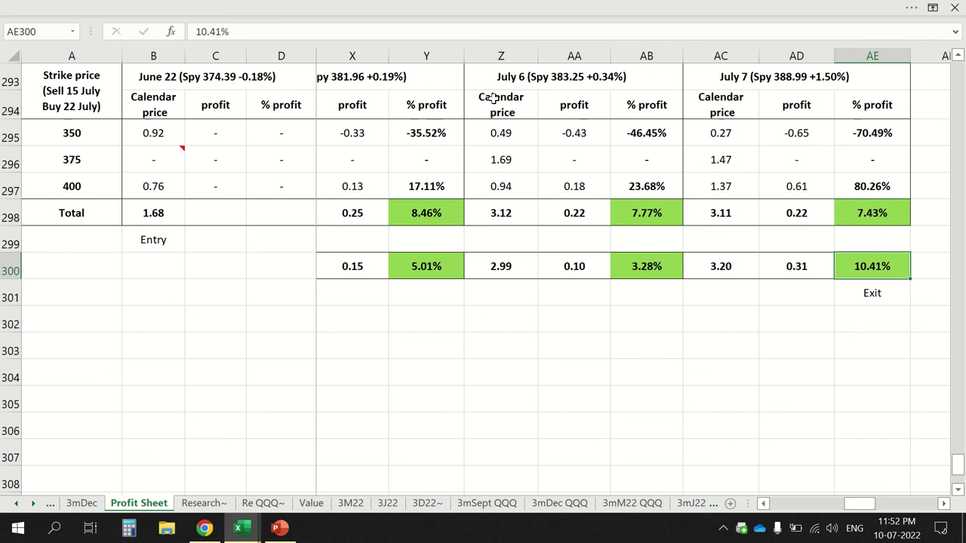
left_click(407, 72)
key("Left")
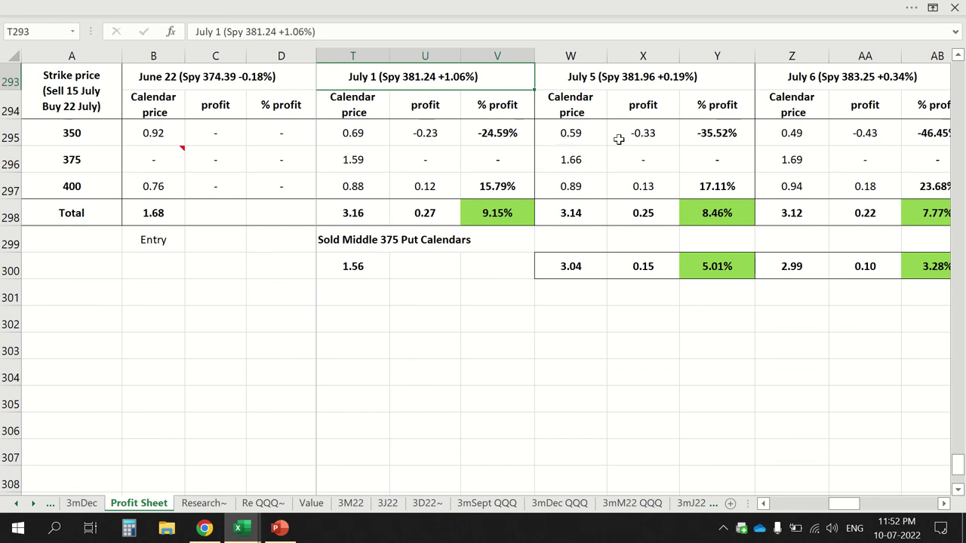
left_click(667, 80)
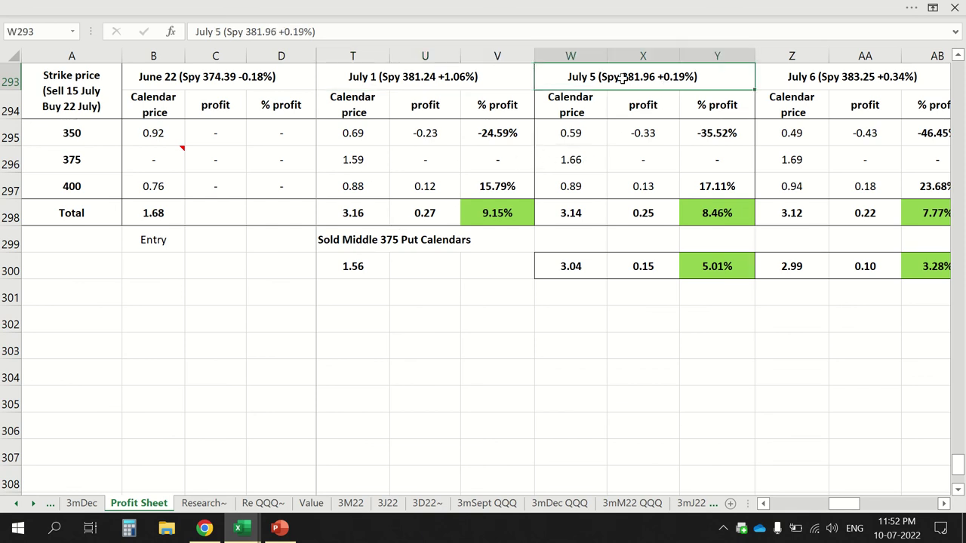
left_click(708, 223)
key("alt+Tab")
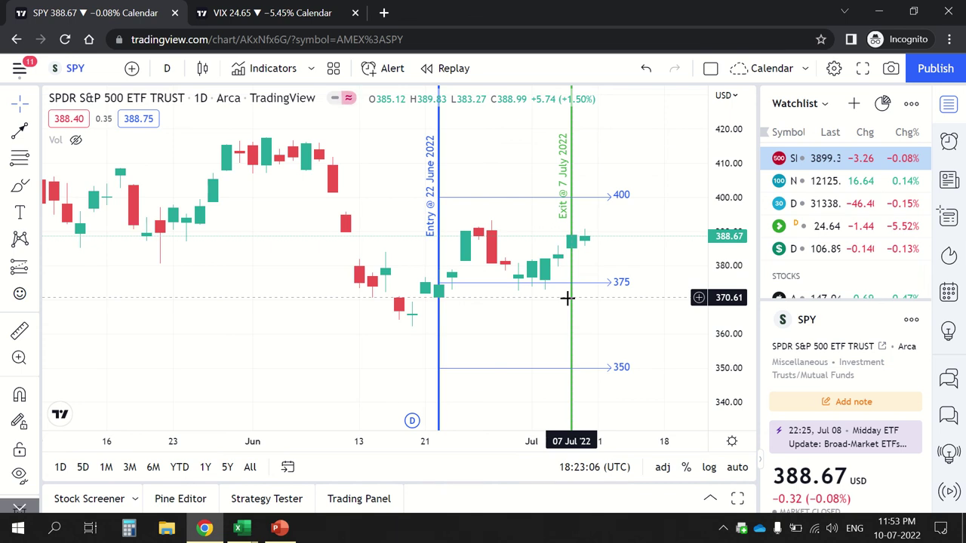
Switch to the 2022-calendar-profit-sheet workbook in Excel.
key("alt+Tab")
key("alt+Tab")
key("alt+Tab")
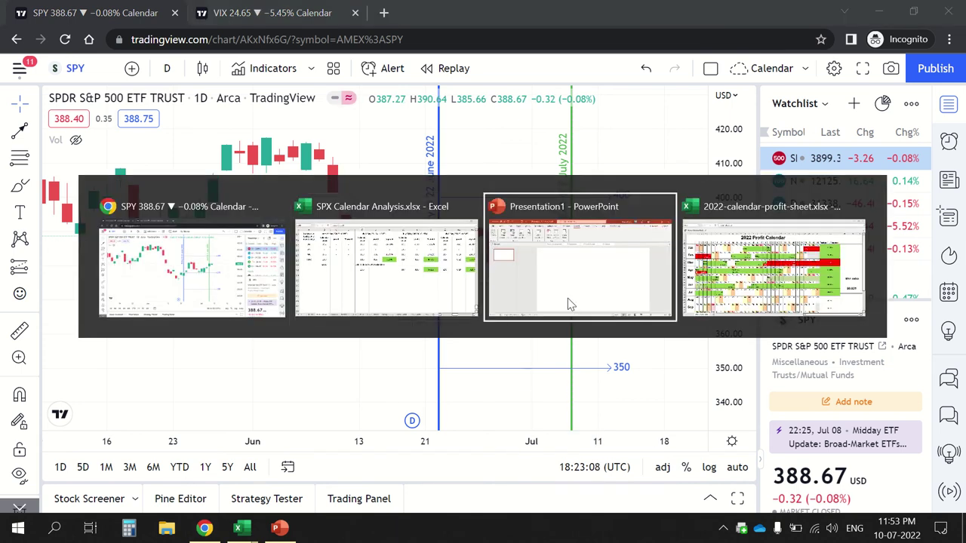